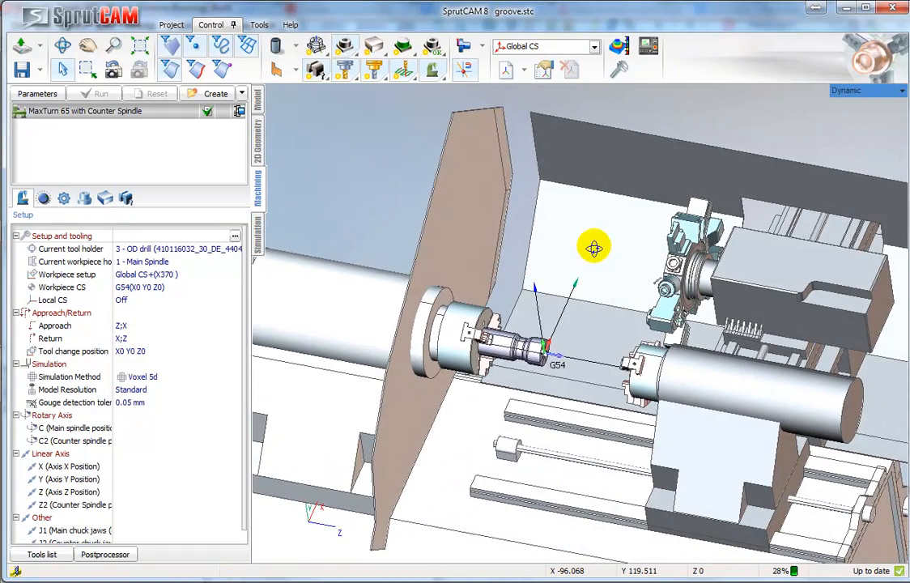
Create a Lathe Contouring operation and assign it the tool holder 5 - OD Cutter (48_71433_DE_R4Z450W).
click(216, 96)
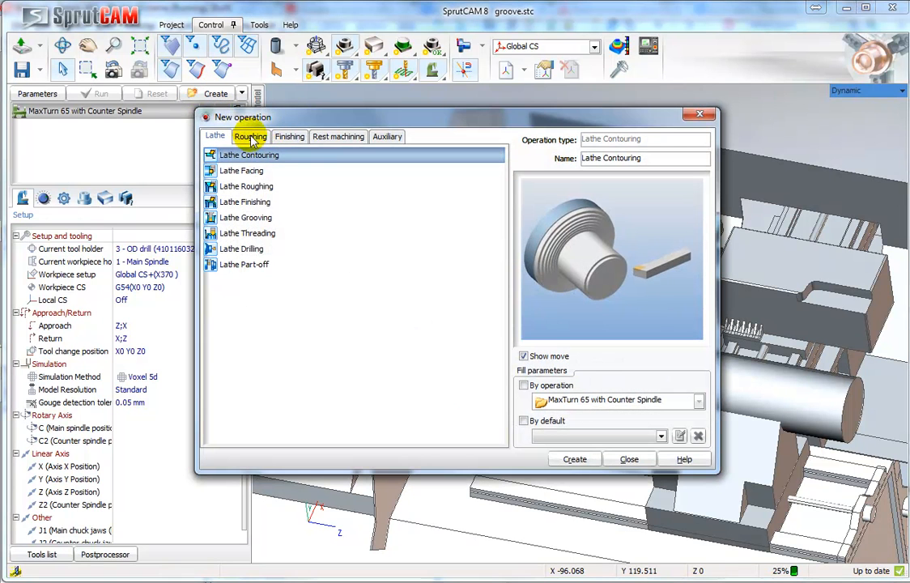
click(575, 460)
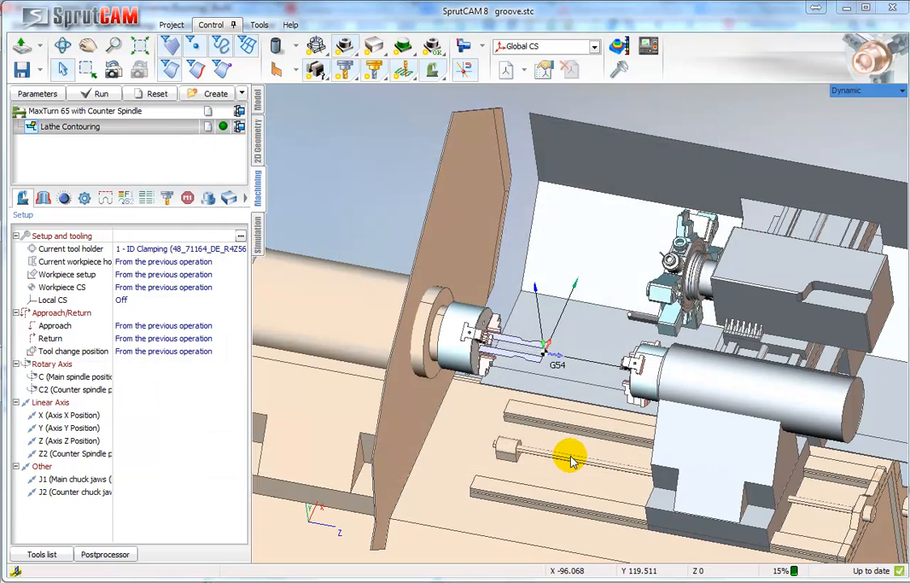
right_drag(571, 455, 624, 489)
scroll(652, 296, up, 4)
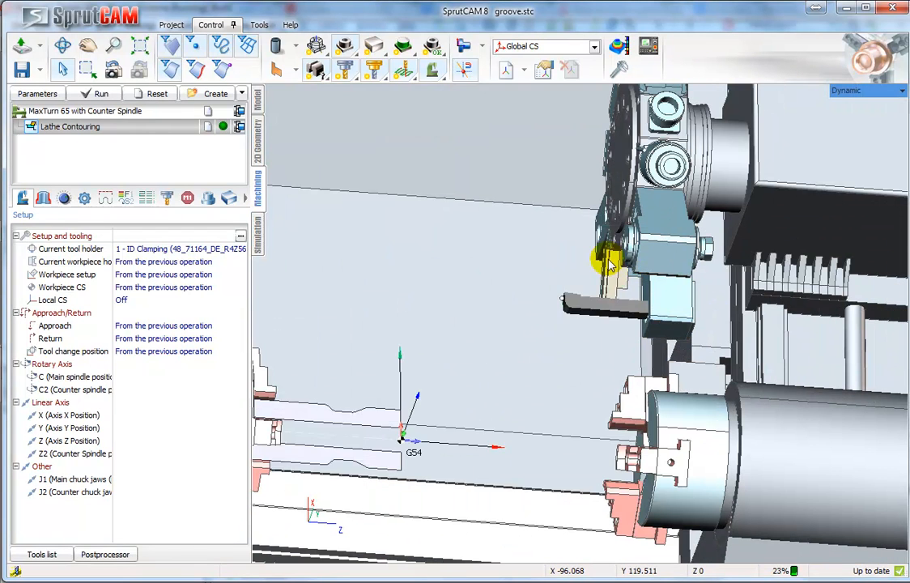
click(214, 251)
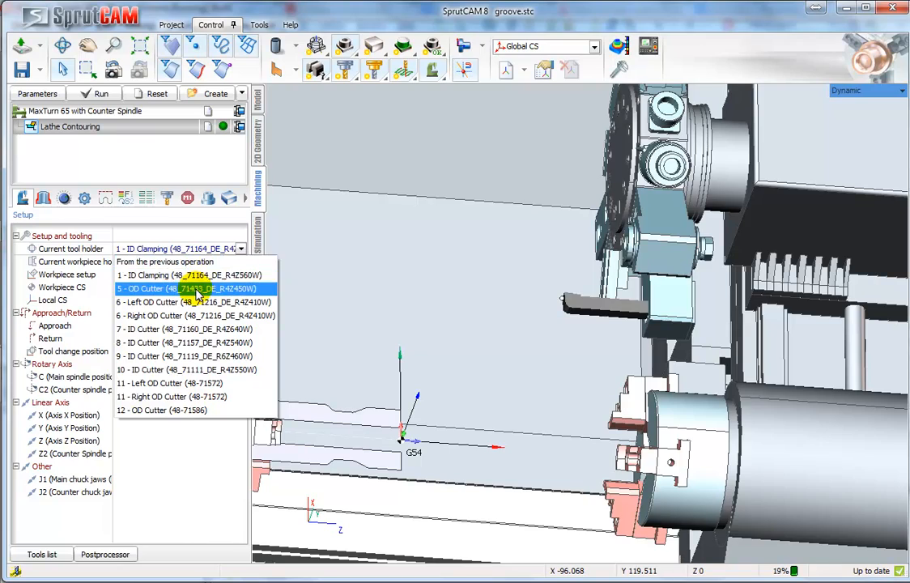
click(199, 291)
Hide the machine model and show only the workpiece profile and cutter in a flat side view.
scroll(483, 350, down, 3)
right_drag(484, 349, 457, 290)
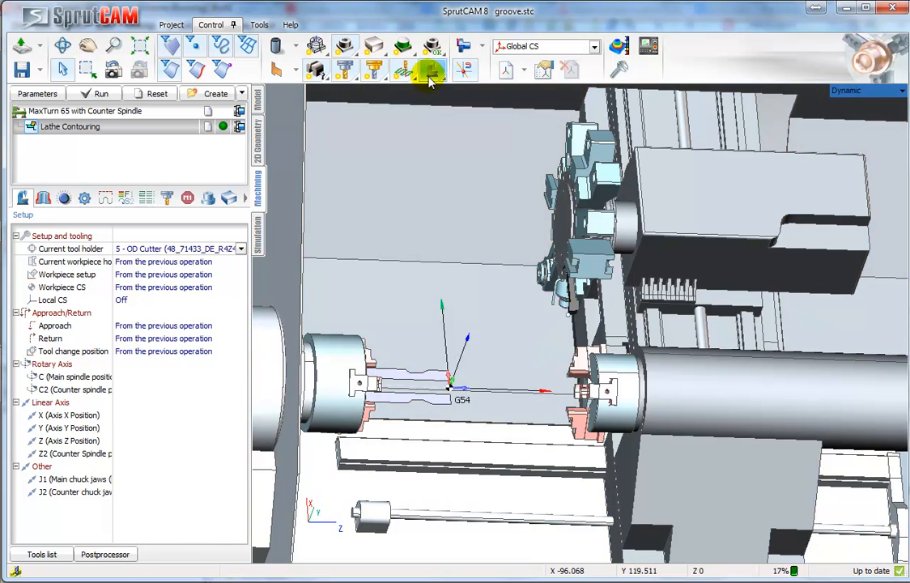
click(431, 75)
right_drag(439, 247, 480, 341)
middle_drag(480, 342, 636, 260)
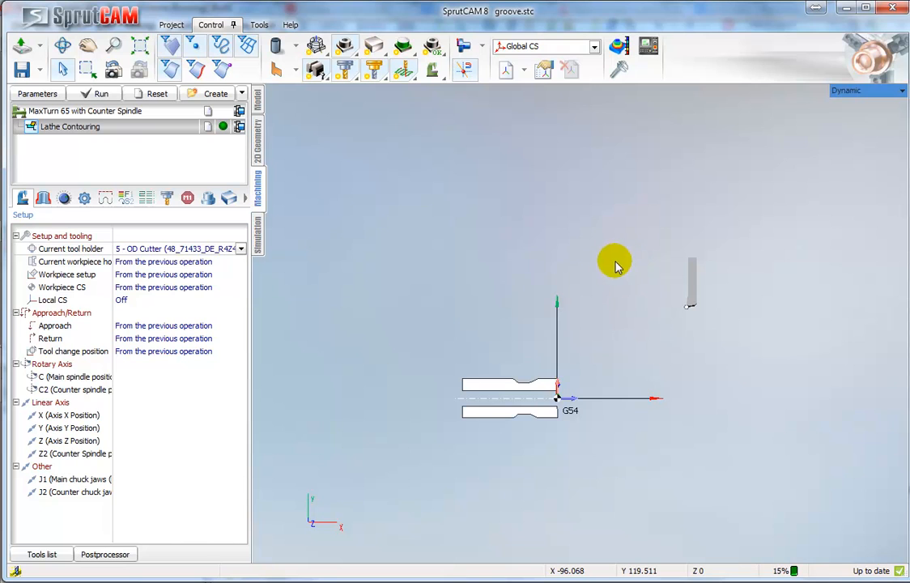
scroll(688, 315, up, 3)
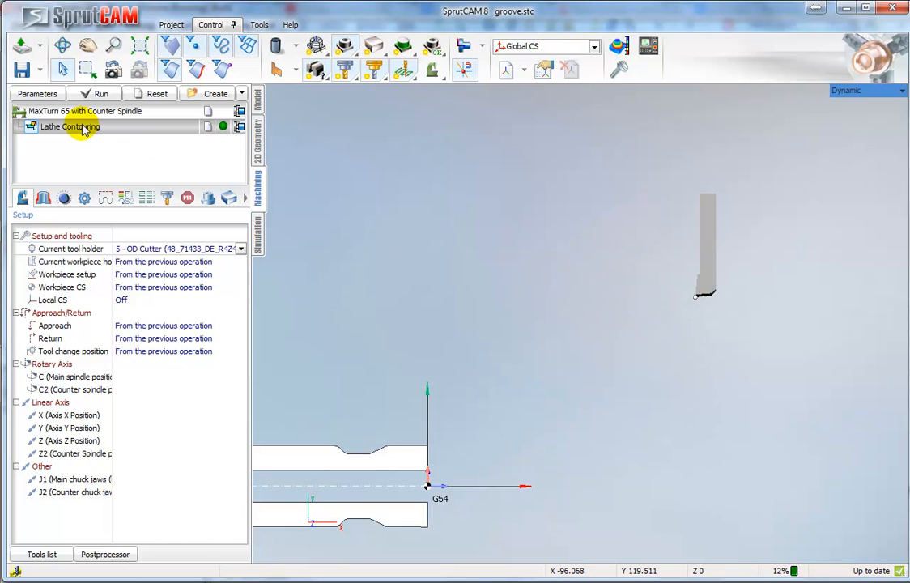
Change the operation's tool to an External Grooving/Parting toolholder with insert width la 3 and angle φ 0.
click(50, 96)
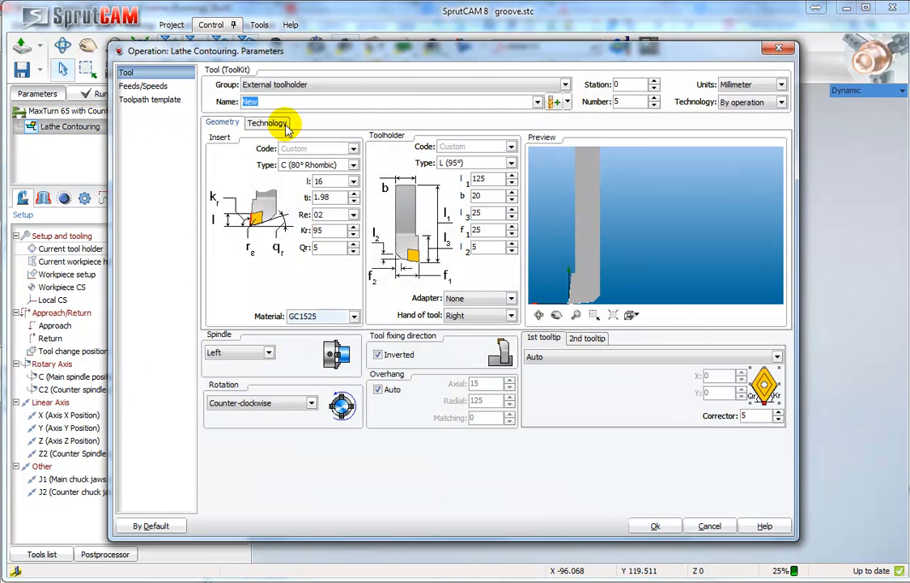
click(376, 85)
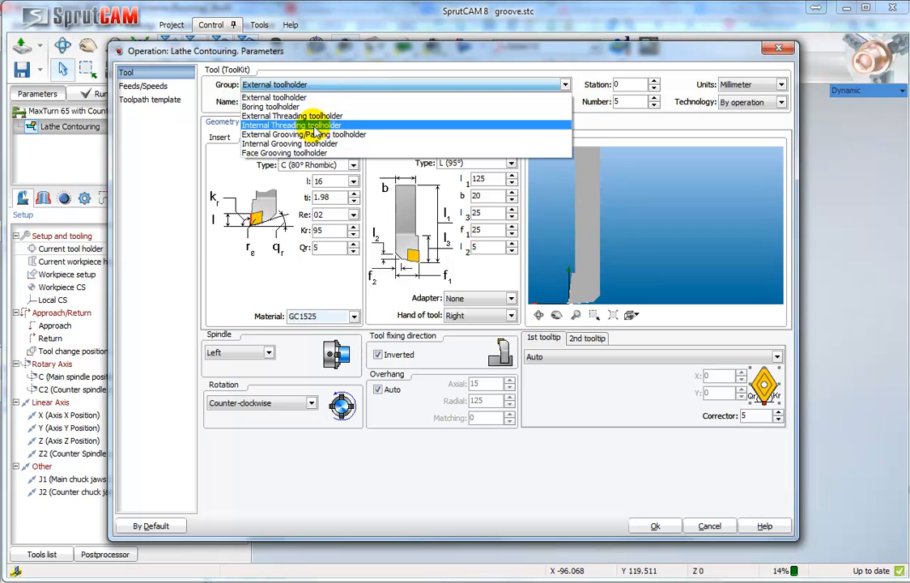
click(308, 135)
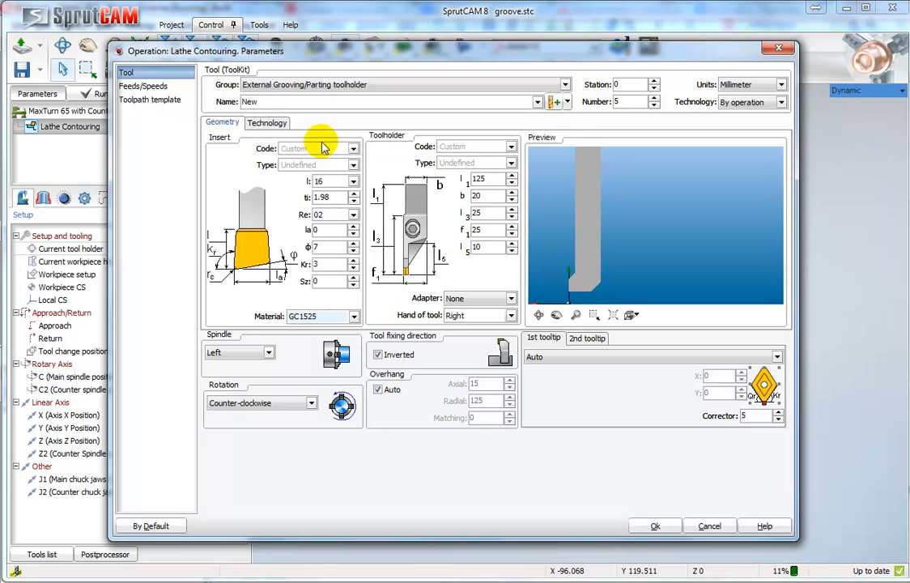
drag(610, 274, 620, 240)
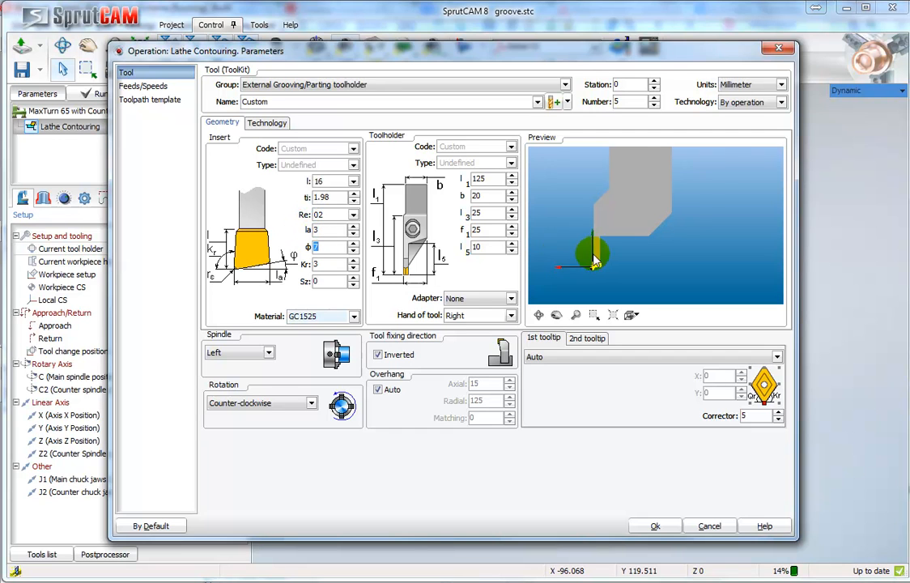
scroll(595, 258, up, 3)
middle_drag(598, 256, 616, 234)
scroll(626, 257, up, 3)
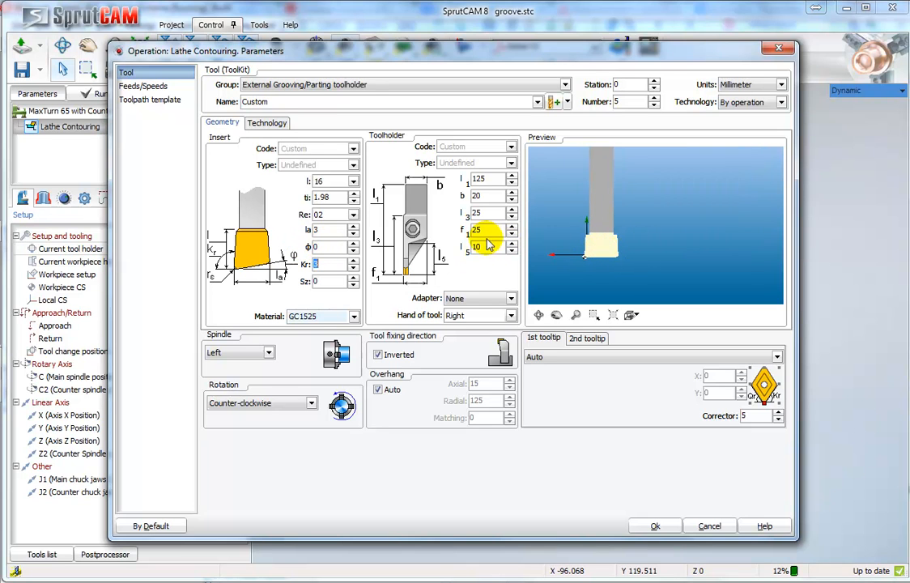
scroll(597, 250, up, 2)
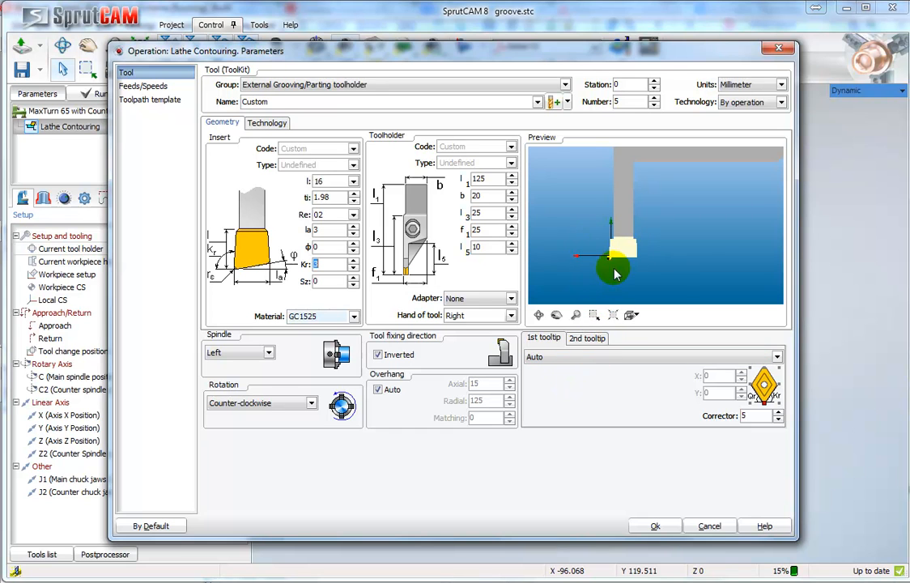
scroll(611, 257, up, 10)
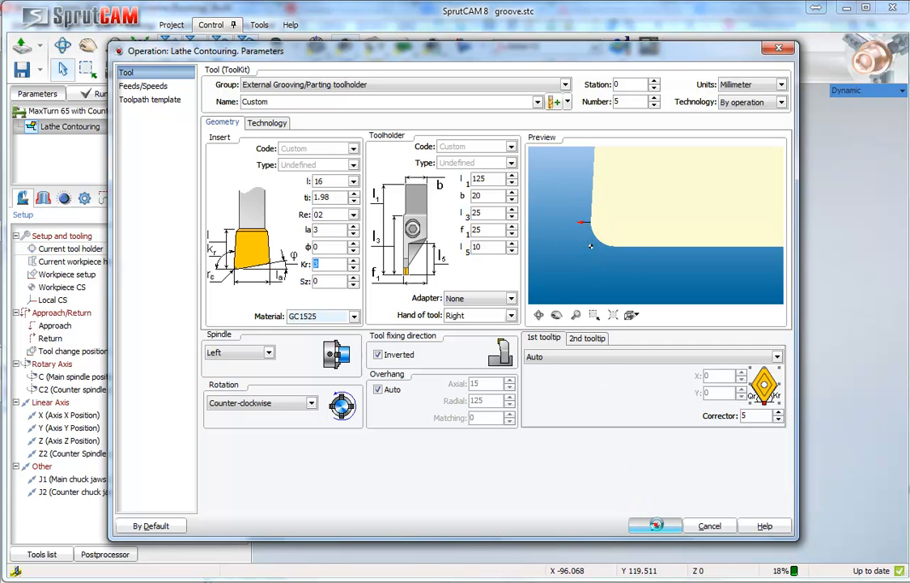
click(656, 527)
Add a Grooving item to the Lathe Contouring operation's job assignment.
scroll(695, 324, up, 5)
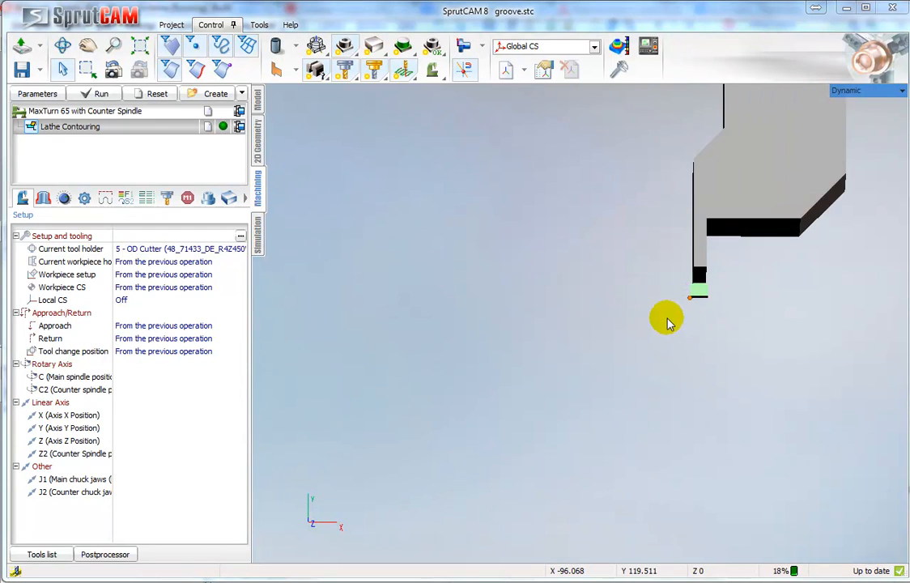
scroll(683, 312, down, 6)
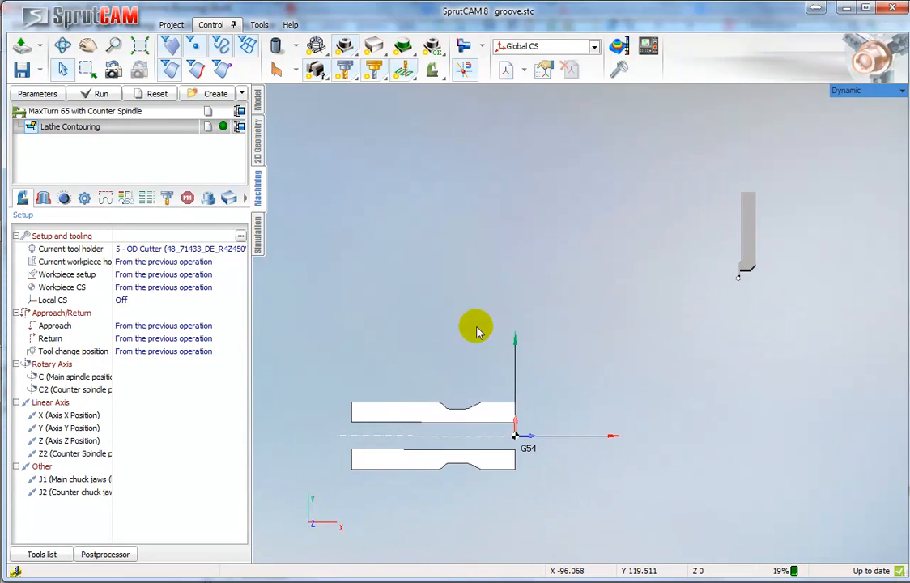
click(43, 200)
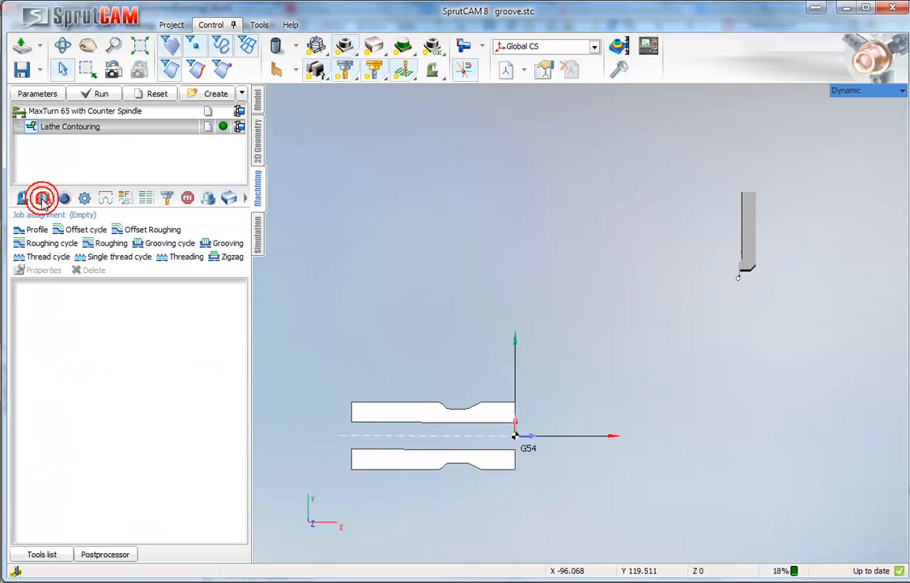
double_click(229, 245)
scroll(463, 423, up, 5)
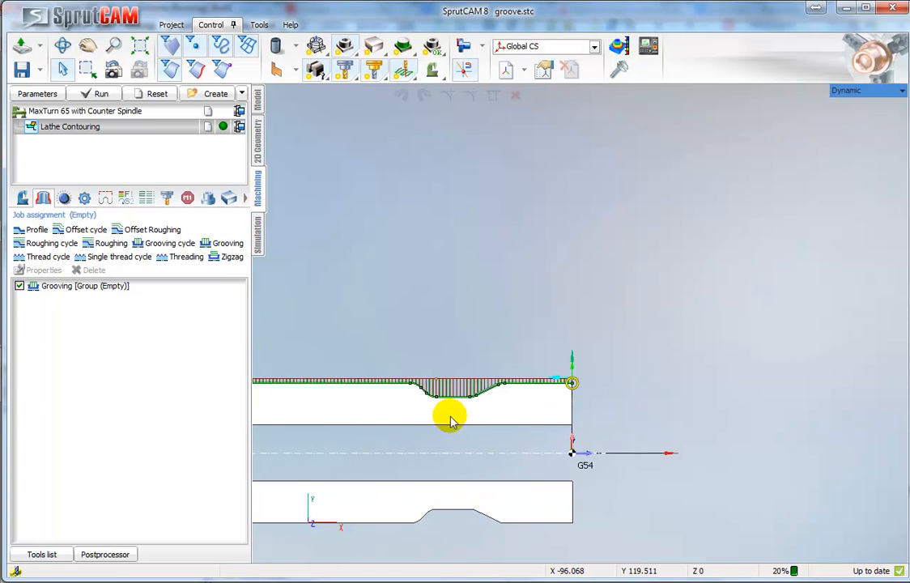
scroll(660, 362, down, 2)
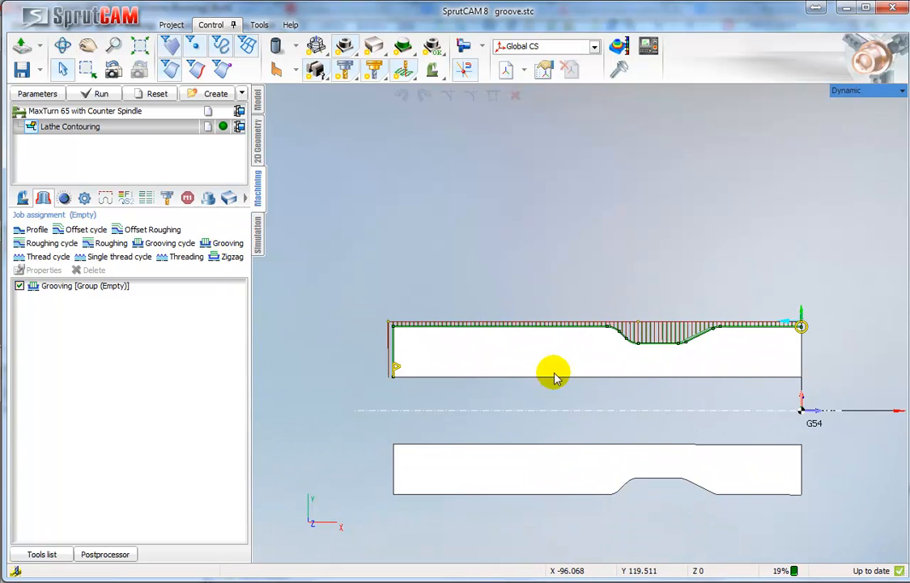
Limit the machined contour to the outer groove by moving its end and start points to the groove edges, and calculate the toolpath.
drag(399, 369, 568, 330)
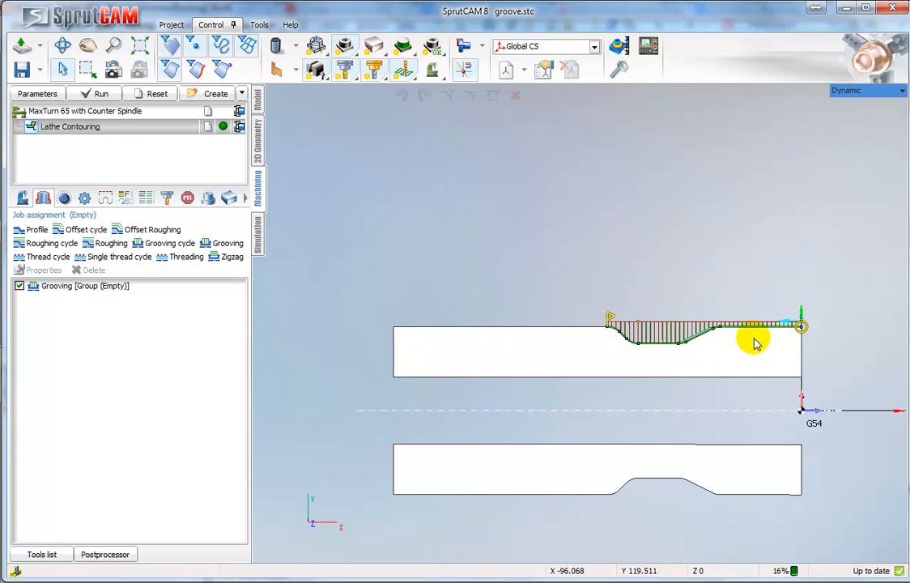
drag(802, 328, 713, 328)
scroll(713, 336, up, 4)
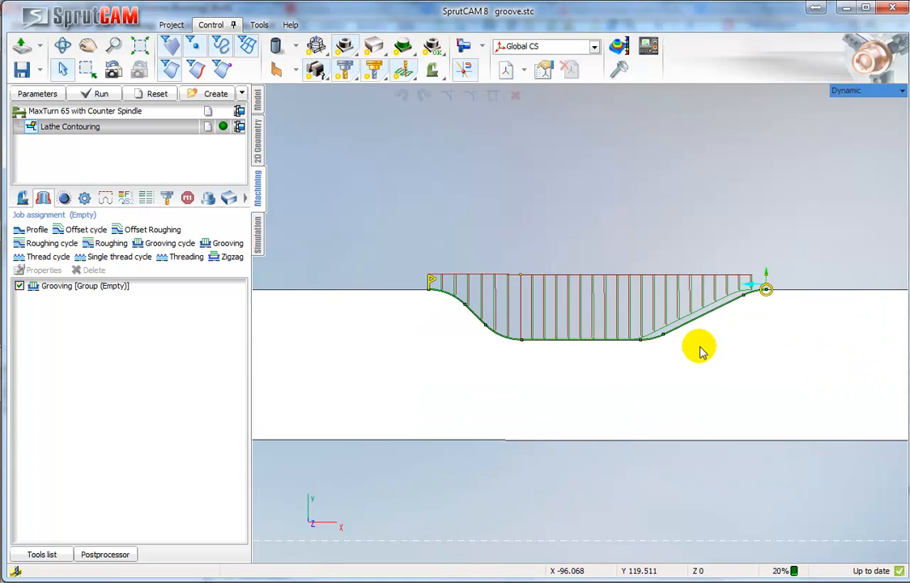
scroll(646, 378, down, 2)
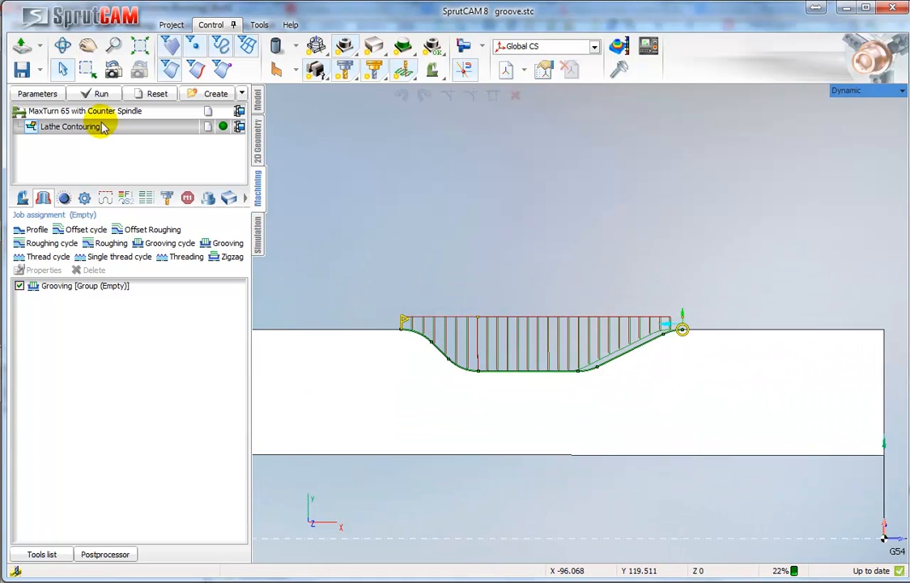
click(100, 95)
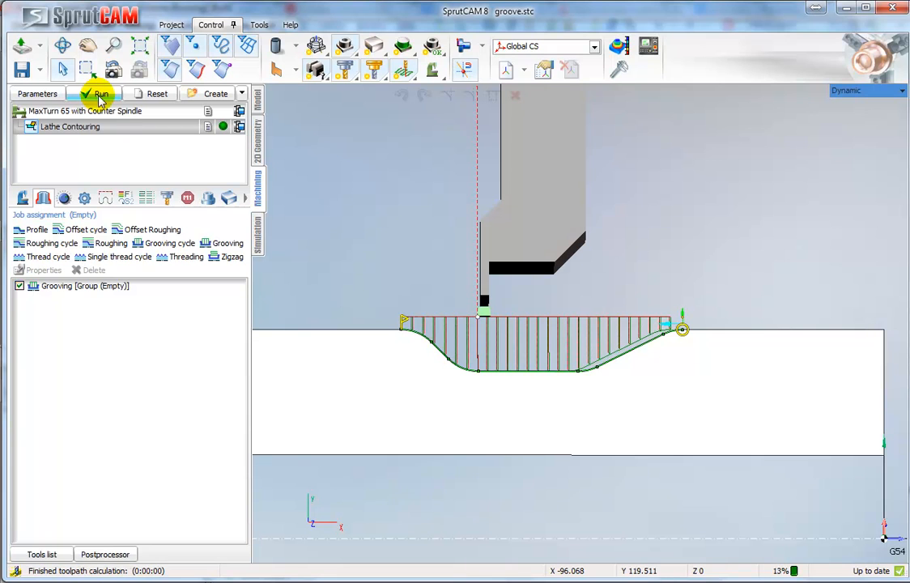
Simulate the Lathe Contouring operation from its rough passes through its finish passes, adjusting the playback speed.
click(258, 236)
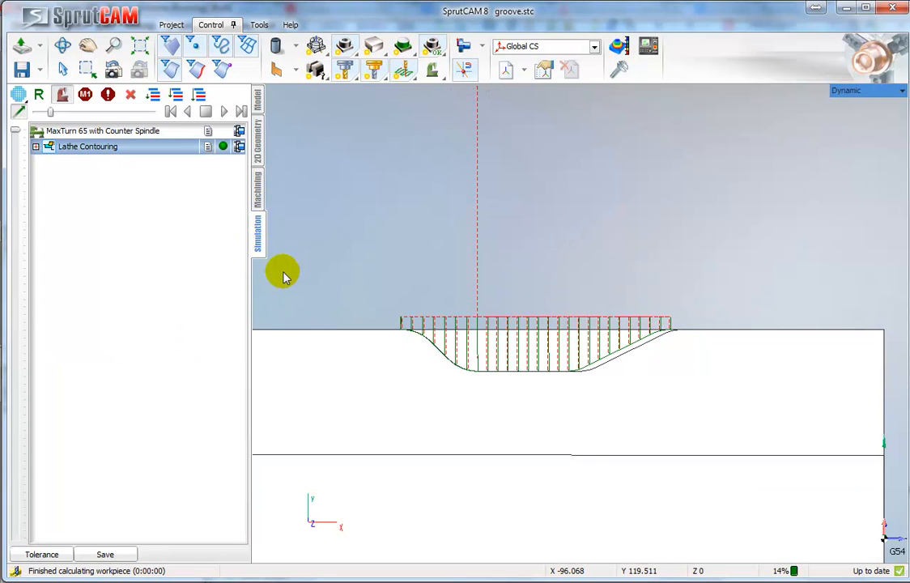
click(36, 146)
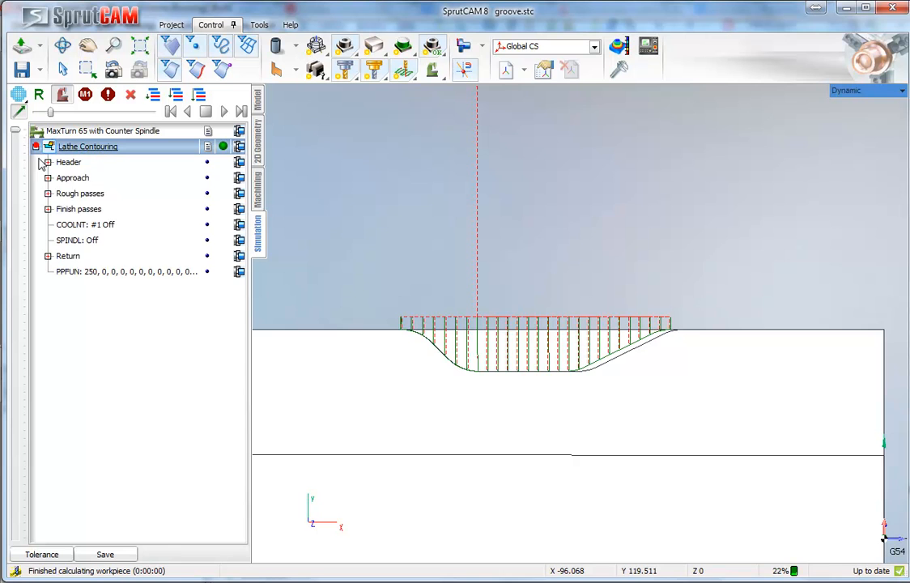
click(65, 194)
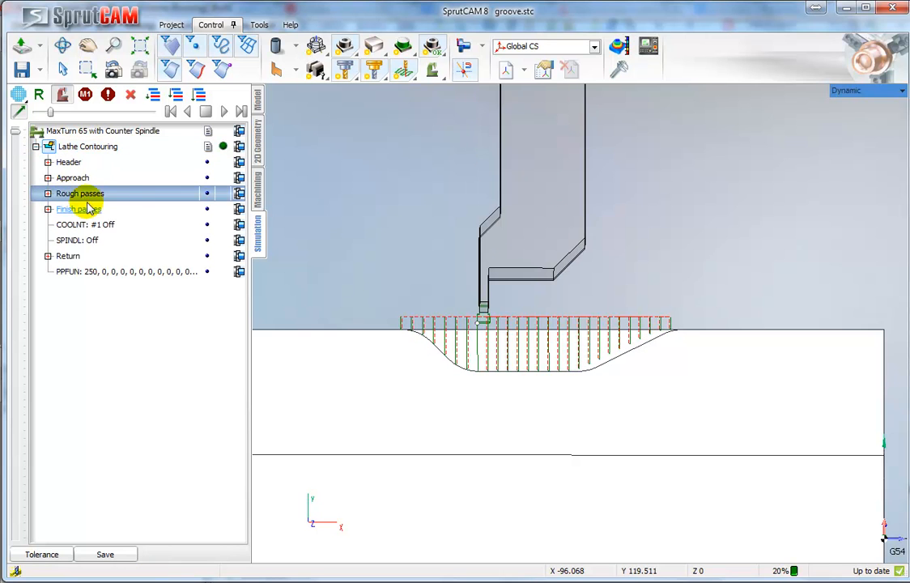
click(50, 112)
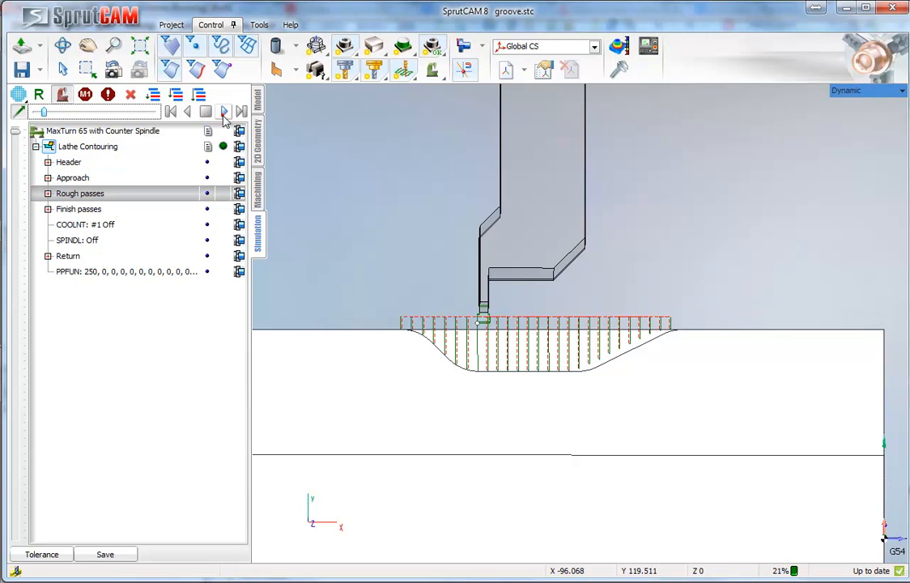
click(224, 112)
mouse_move(56, 120)
mouse_down()
mouse_move(66, 116)
mouse_move(56, 111)
mouse_up()
scroll(538, 366, up, 4)
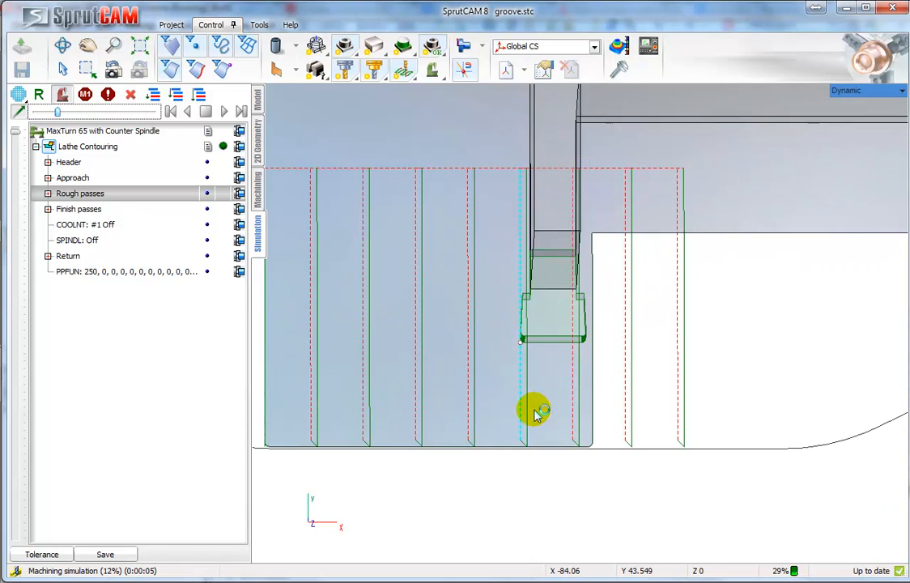
scroll(535, 413, down, 4)
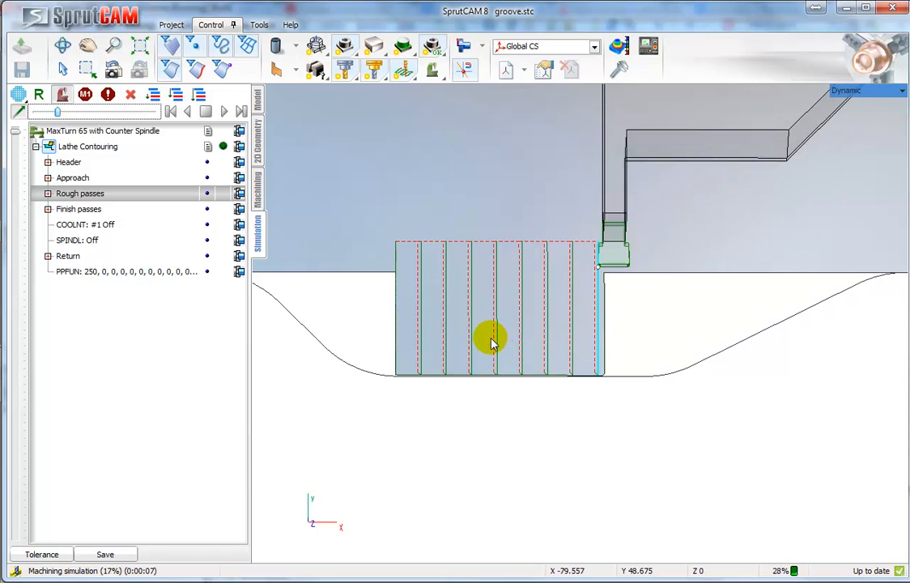
mouse_move(57, 112)
mouse_down()
mouse_move(68, 119)
mouse_move(60, 111)
mouse_move(50, 127)
mouse_move(68, 131)
mouse_move(51, 125)
mouse_up()
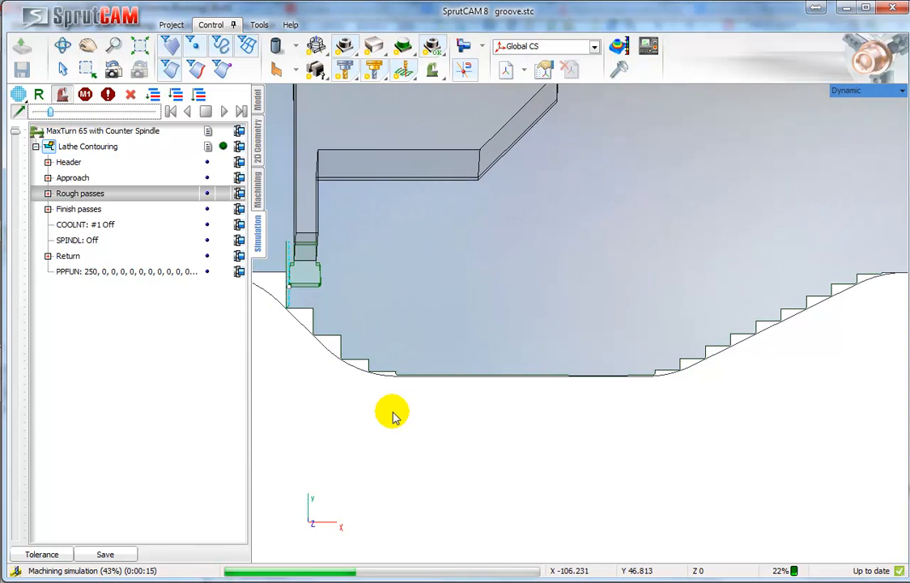
scroll(392, 389, down, 3)
middle_drag(392, 387, 524, 355)
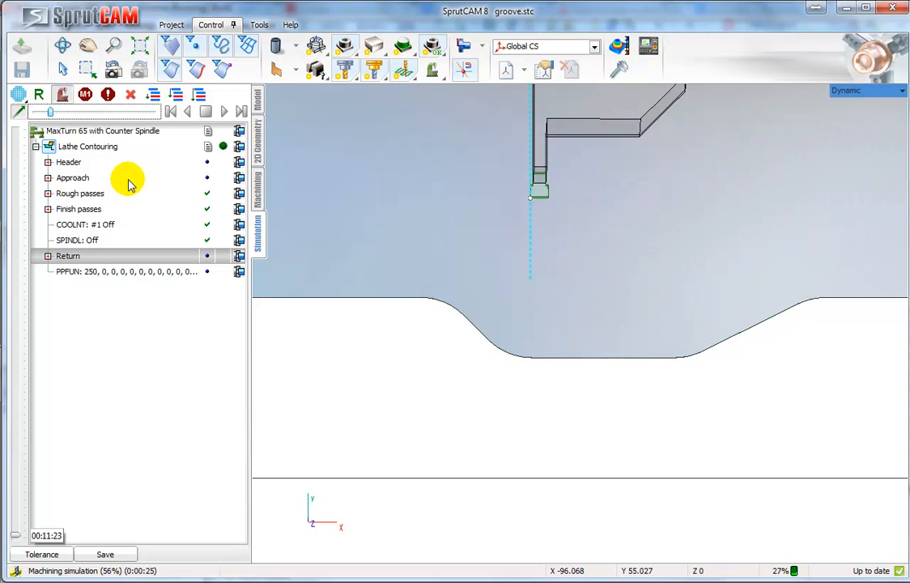
Return from simulation to machining setup and open the properties of the Grooving item in the job assignment.
click(258, 193)
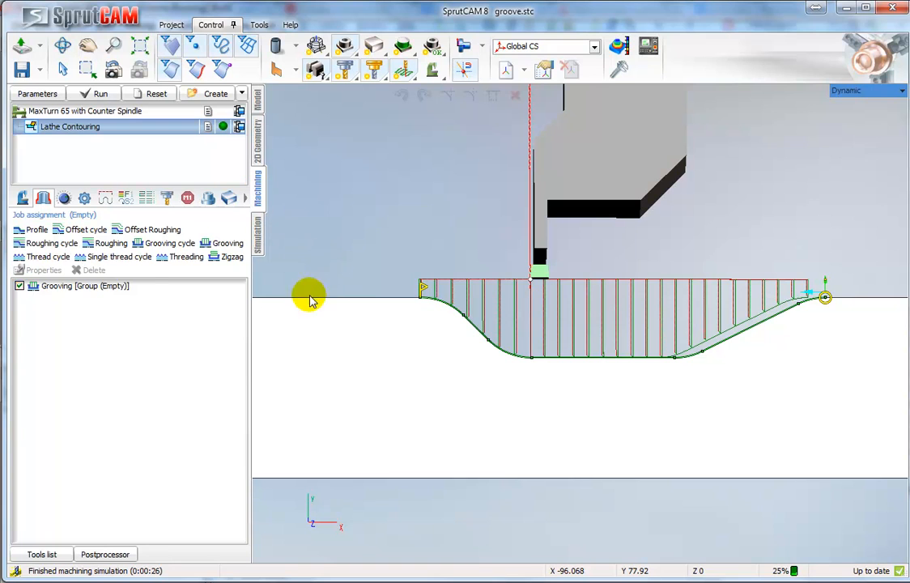
click(89, 288)
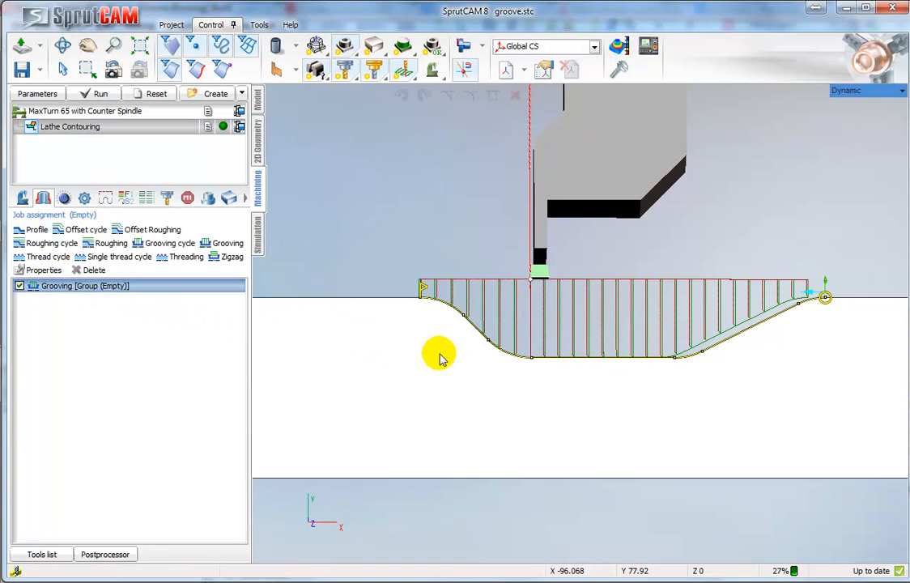
click(49, 271)
drag(97, 71, 139, 44)
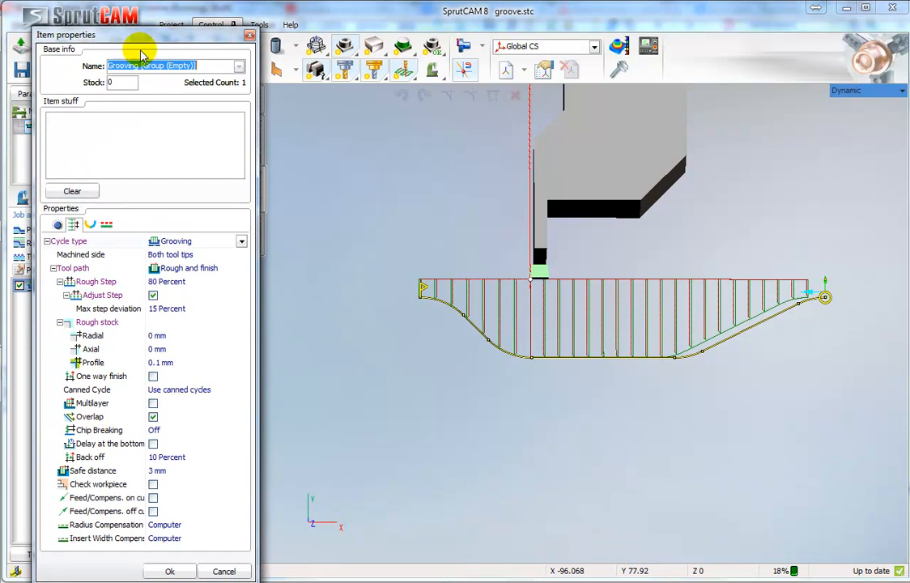
Try the Rough only and Finish only tool path types for the grooving cycle, and restore Rough and finish.
click(220, 270)
click(242, 268)
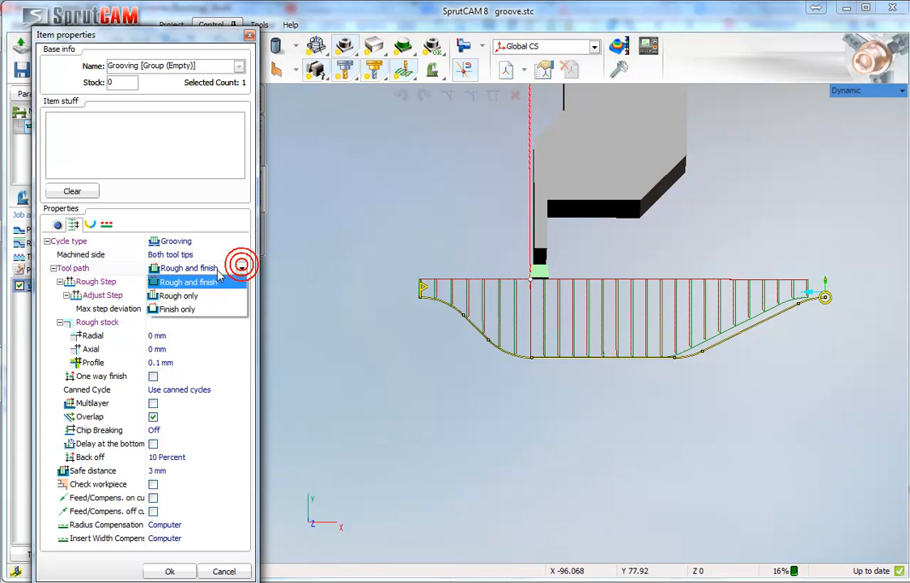
click(180, 296)
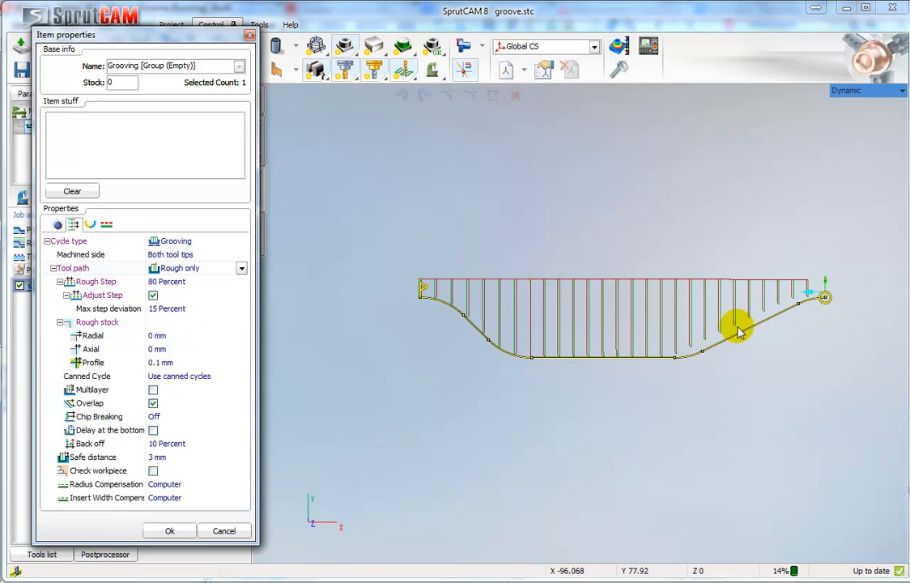
click(182, 268)
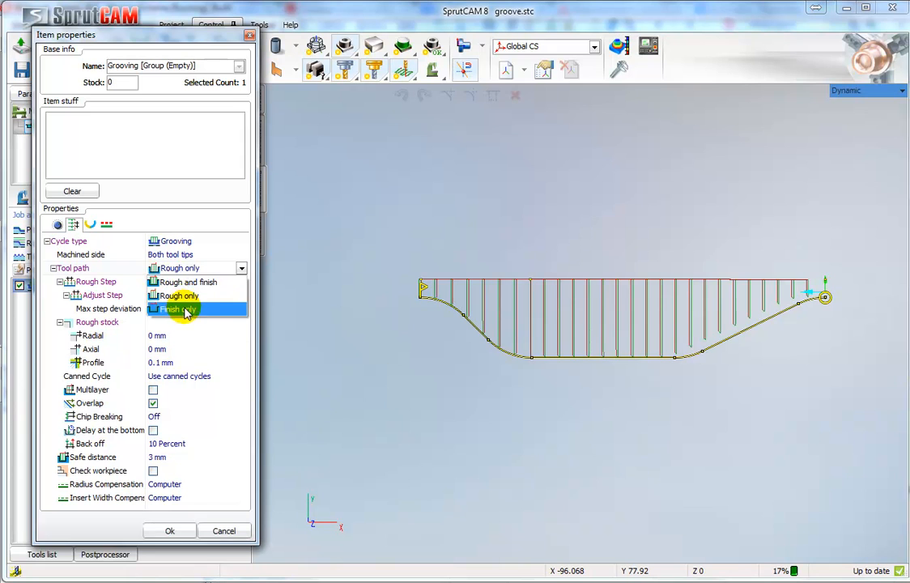
click(183, 309)
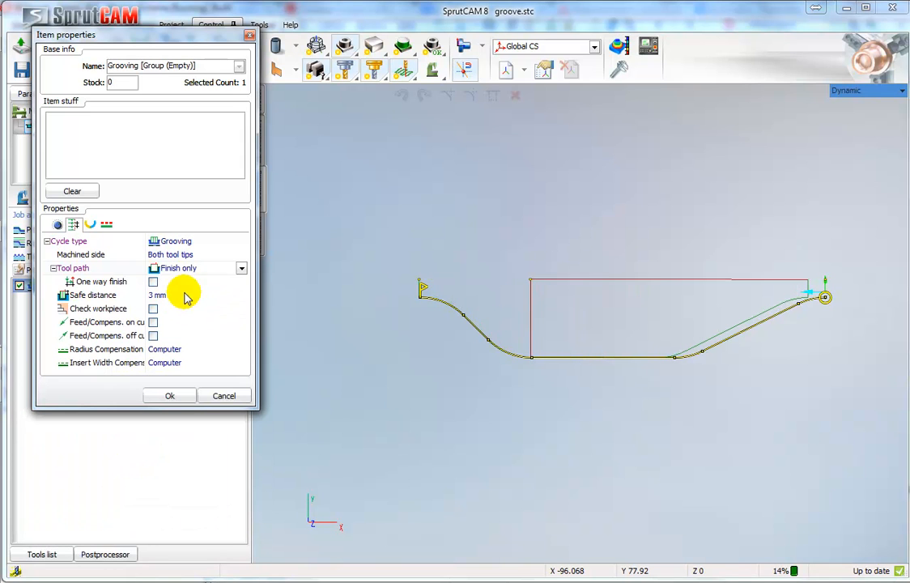
click(198, 268)
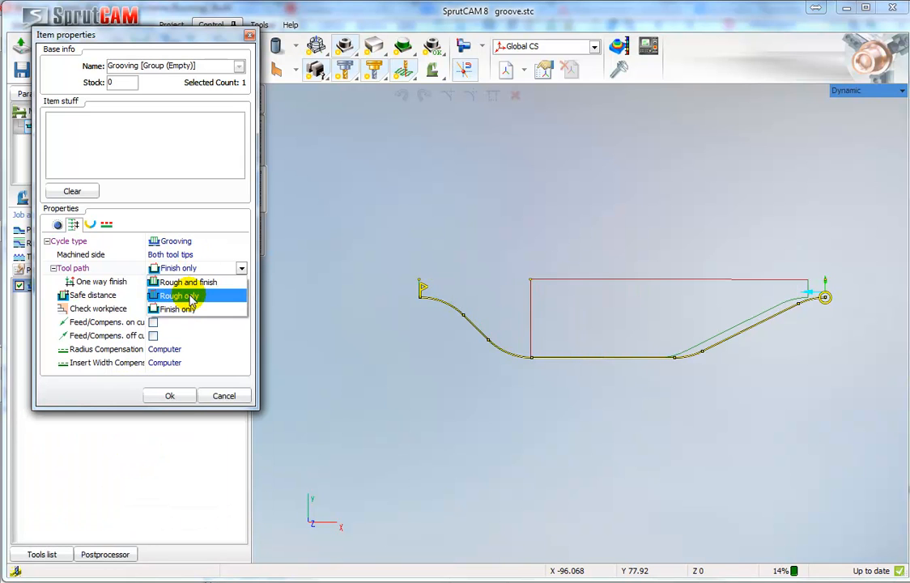
click(192, 281)
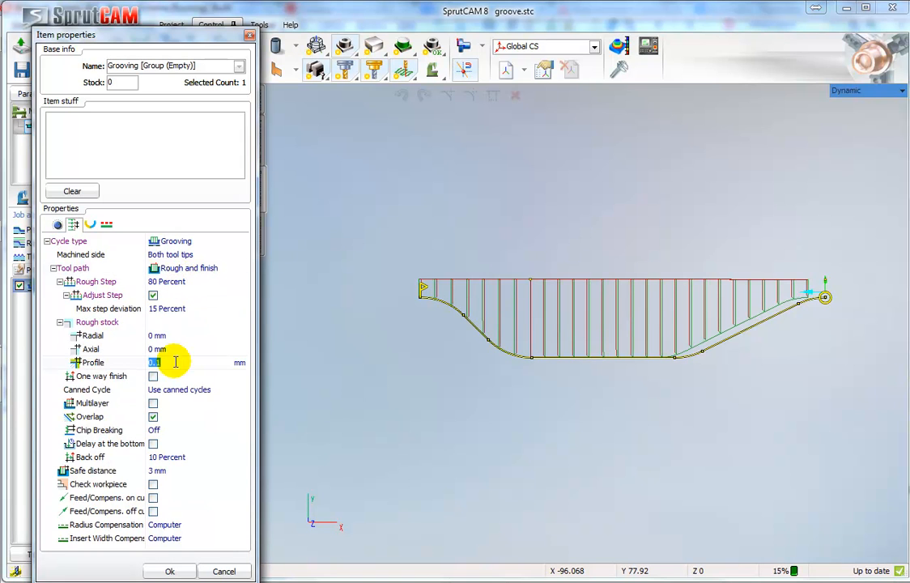
Set the grooving cycle's rough stock Profile value to 1 mm and inspect the allowance along the groove bottom.
text(1)
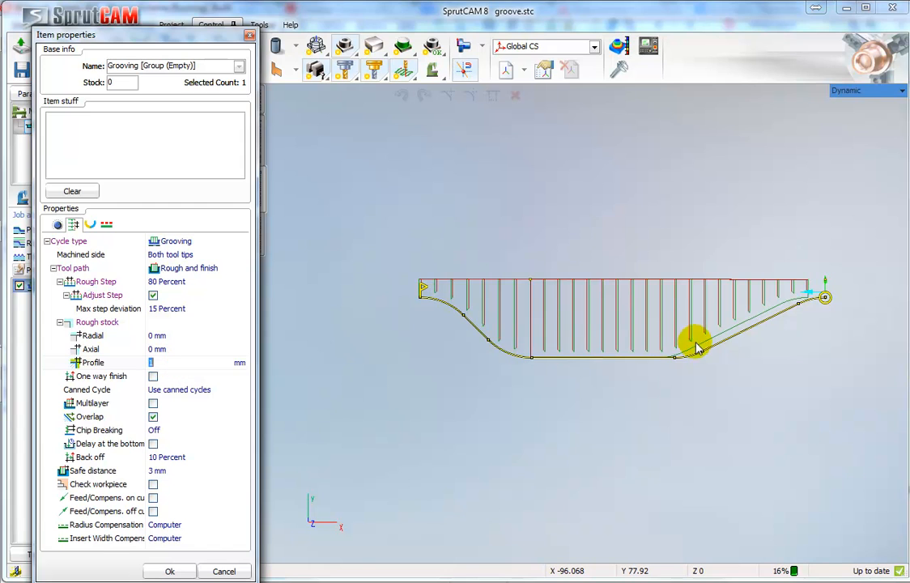
scroll(680, 304, up, 4)
middle_drag(533, 338, 633, 372)
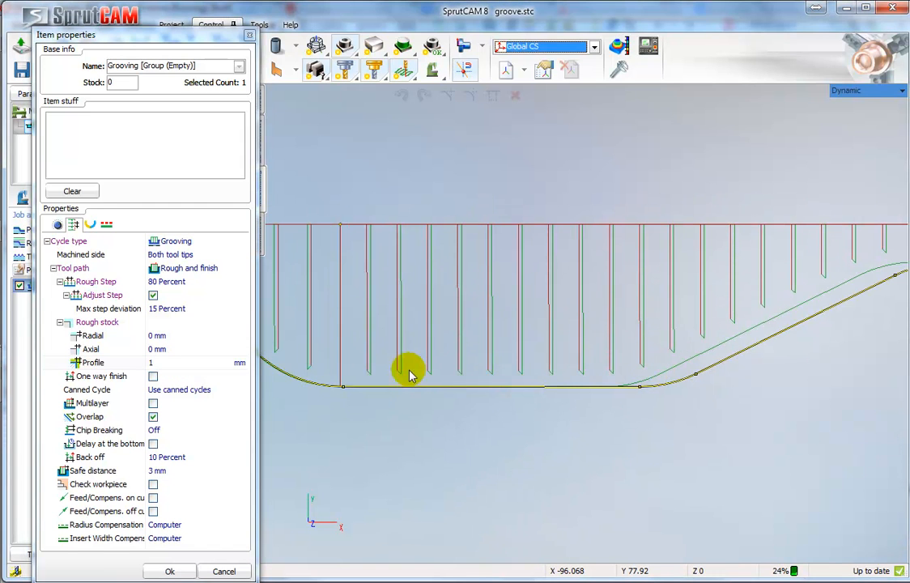
click(180, 363)
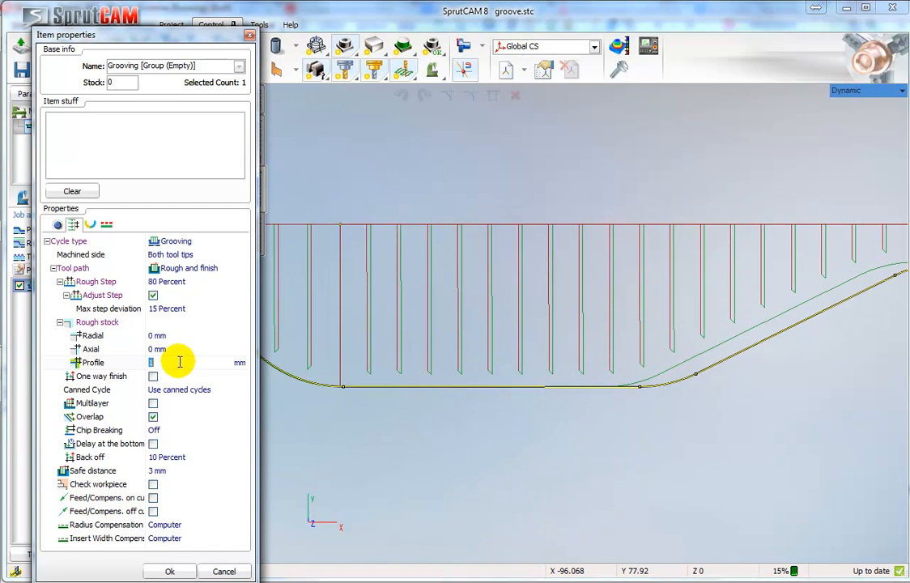
Try other values for the item's general radial, axial and profile stocks, including an axial stock of -1 mm, and restore them to 0 mm.
click(58, 225)
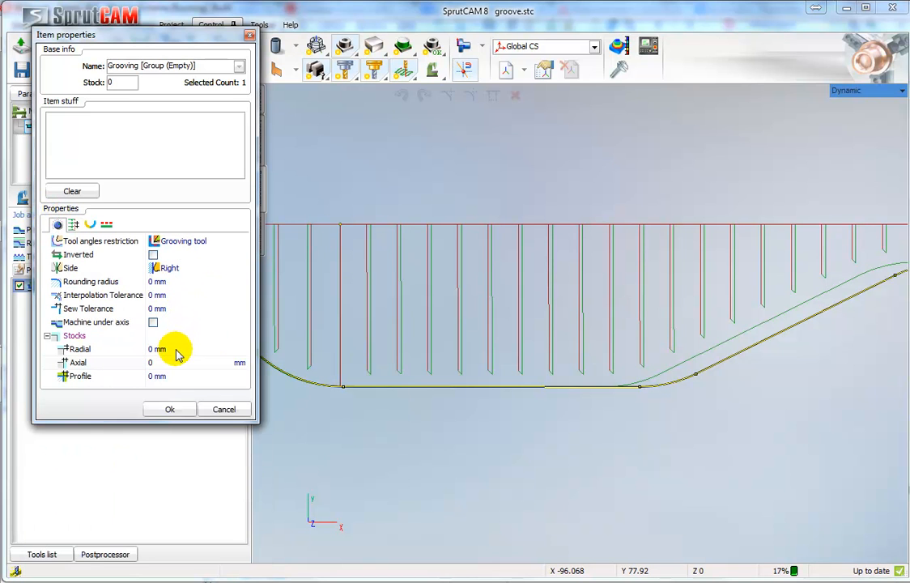
scroll(179, 347, up, 8)
scroll(178, 346, down, 4)
scroll(178, 347, down, 4)
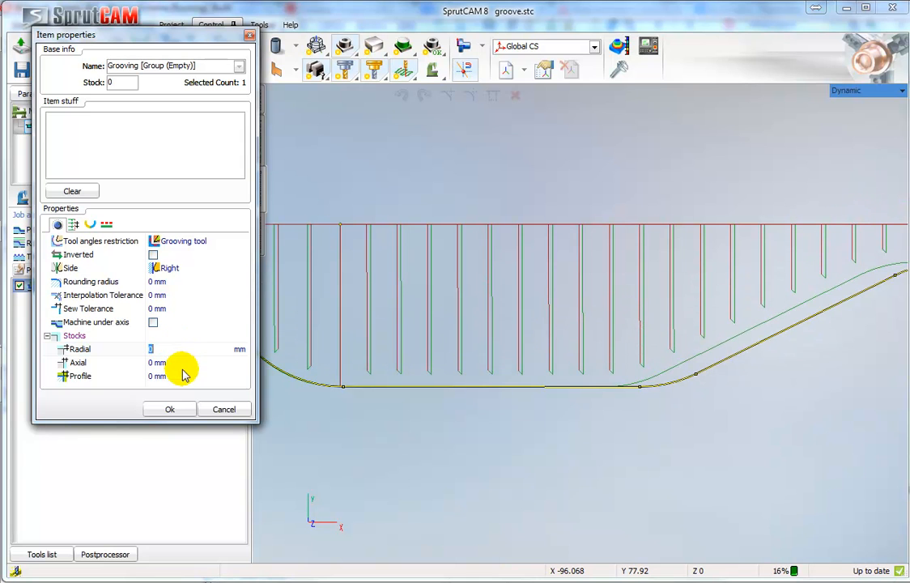
scroll(178, 364, down, 1)
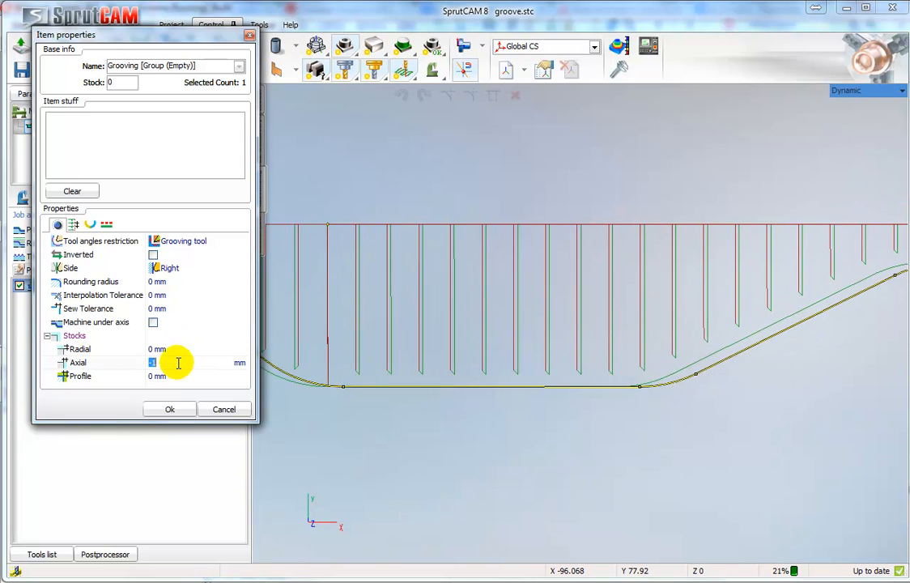
scroll(178, 362, up, 1)
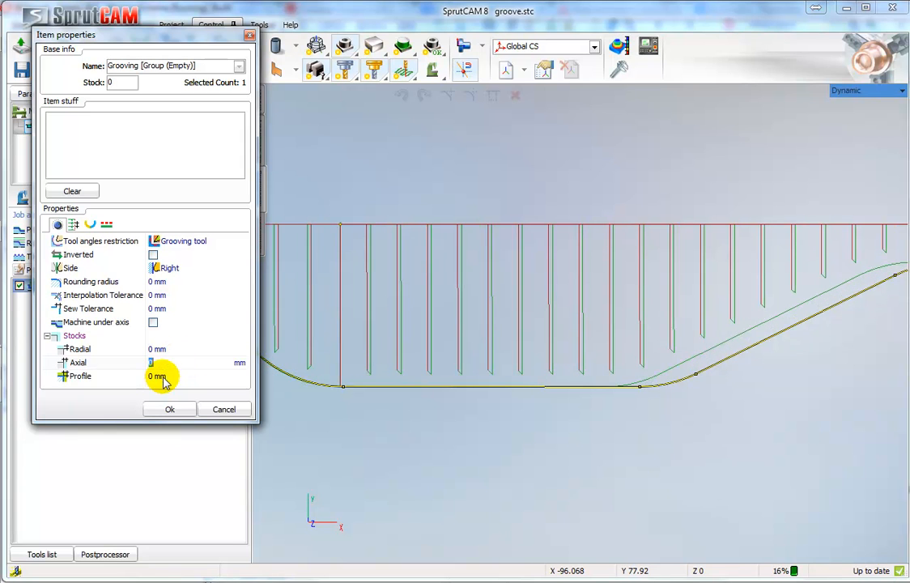
scroll(164, 376, up, 2)
scroll(164, 375, down, 2)
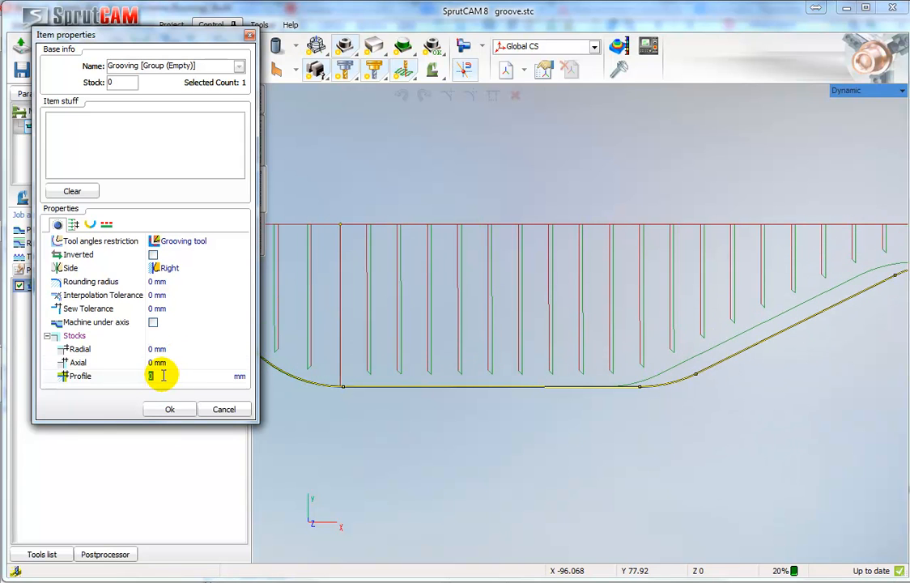
Slightly reduce the radius of the R10 arc joining the groove floor to its long sloped wall.
click(677, 386)
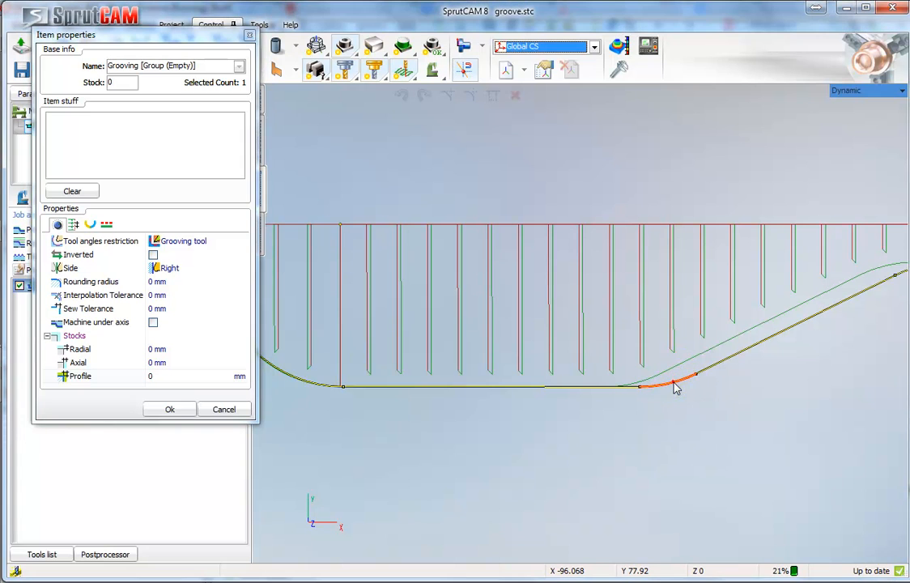
click(645, 248)
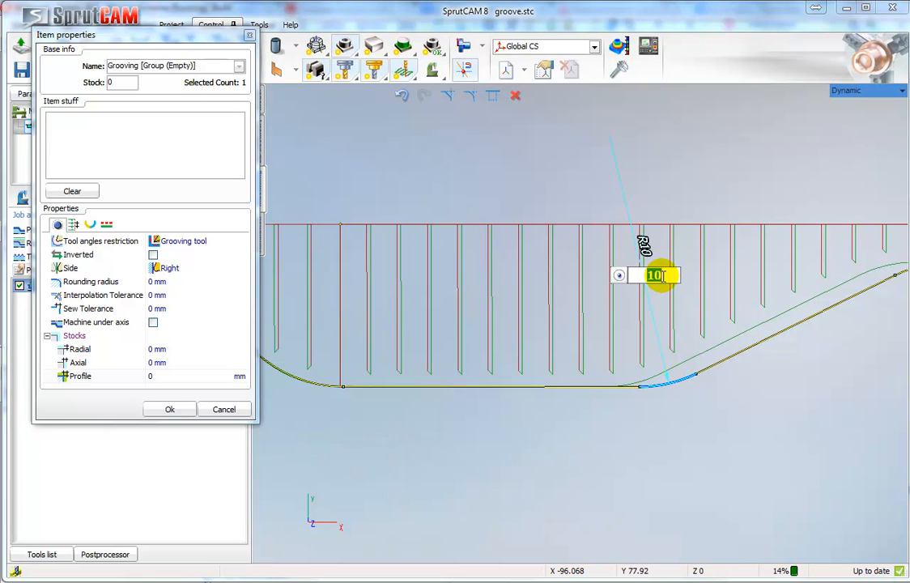
click(742, 417)
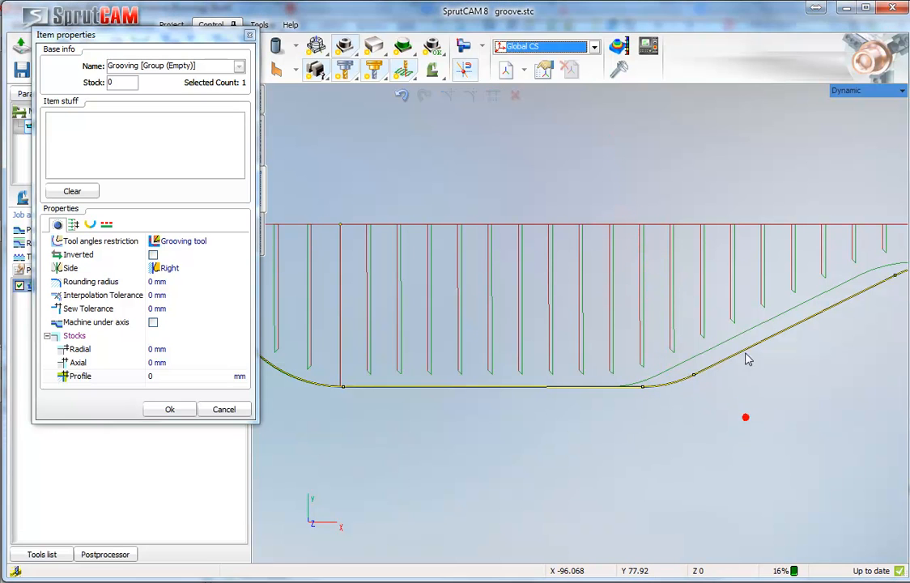
Try shifting the groove's long sloped wall inward to narrow the machined contour, and undo the shift.
drag(752, 354, 732, 316)
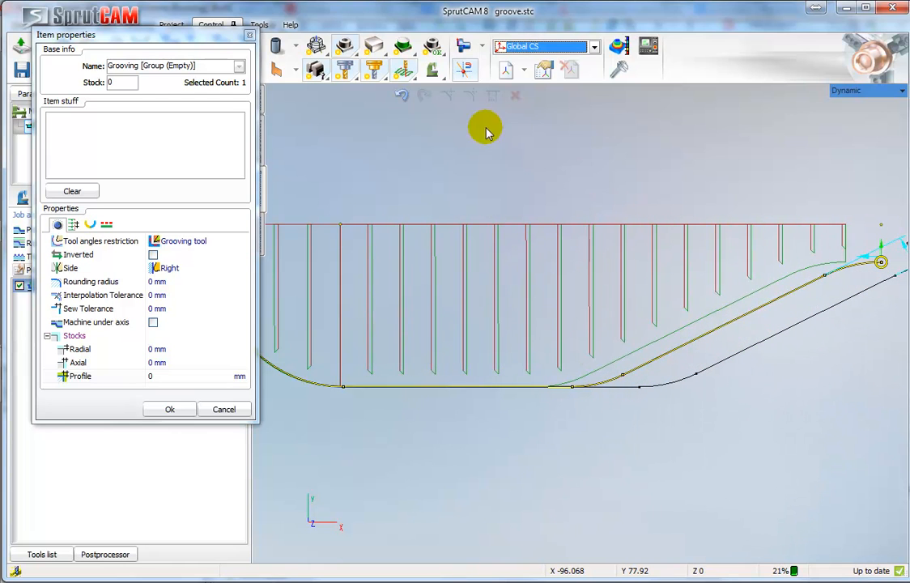
click(401, 96)
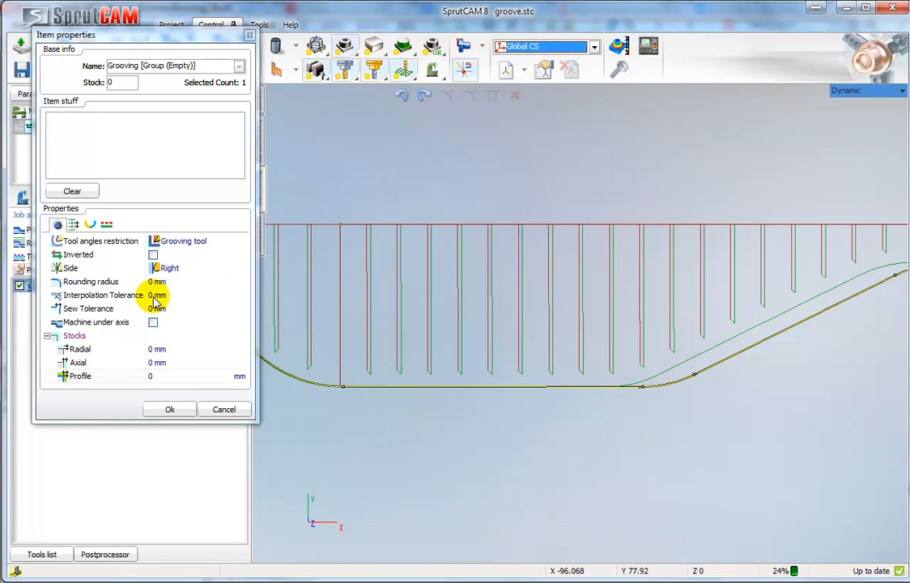
Try defining the Rough Step as a Distance of 3, and return it to 80 Percent.
click(73, 225)
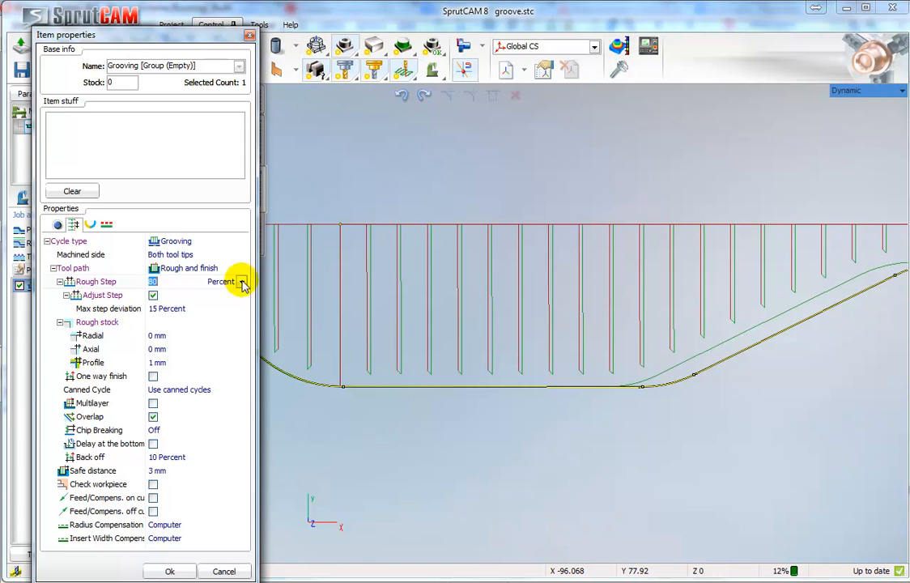
click(241, 281)
click(166, 296)
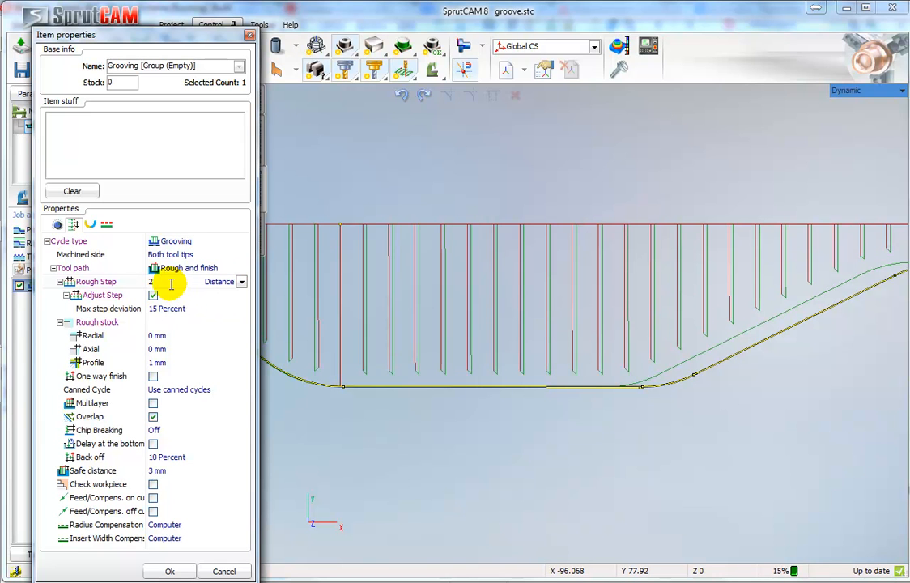
double_click(170, 281)
text(3)
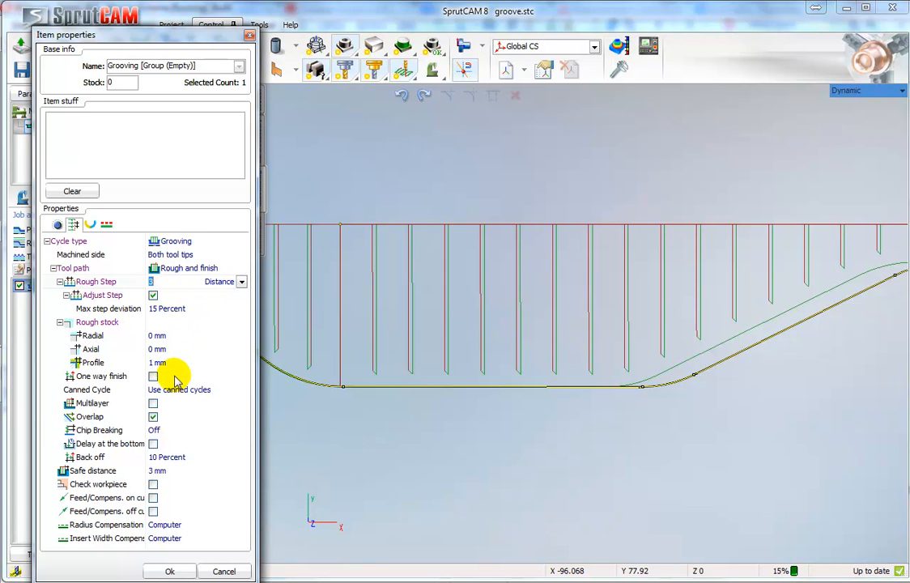
click(240, 283)
click(179, 309)
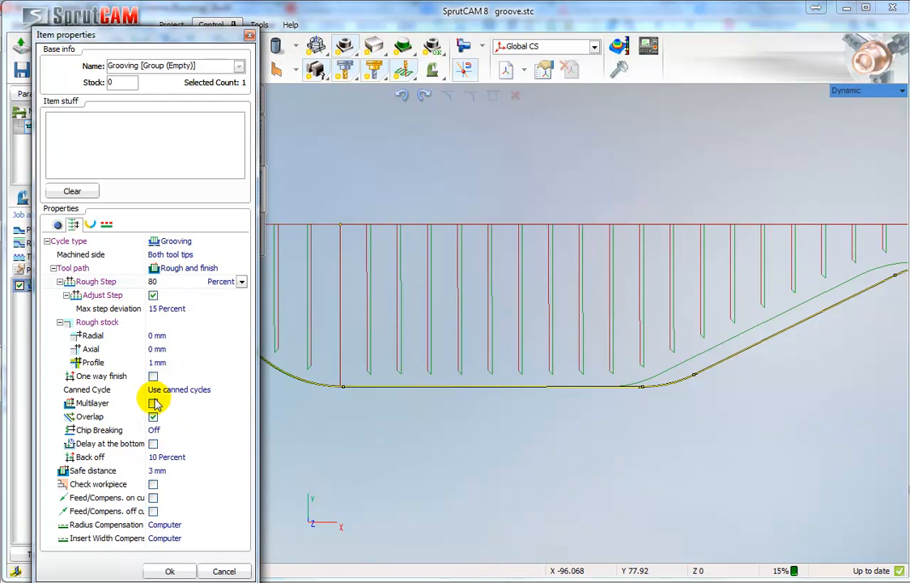
Set Canned Cycle to Do not use, keep Overlap enabled after toggling it, and set the rough stock Profile to 0.5 mm.
click(187, 392)
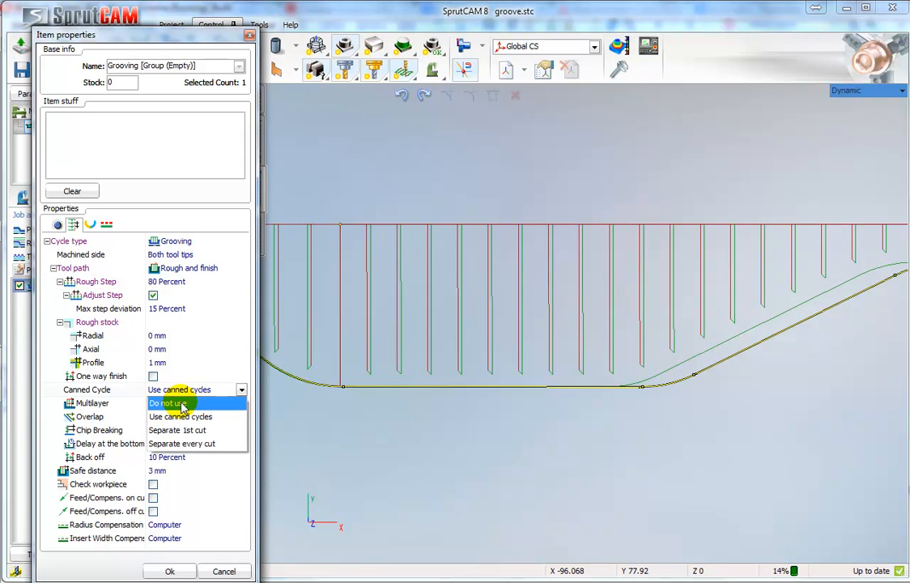
click(179, 405)
middle_drag(415, 394, 464, 386)
click(153, 417)
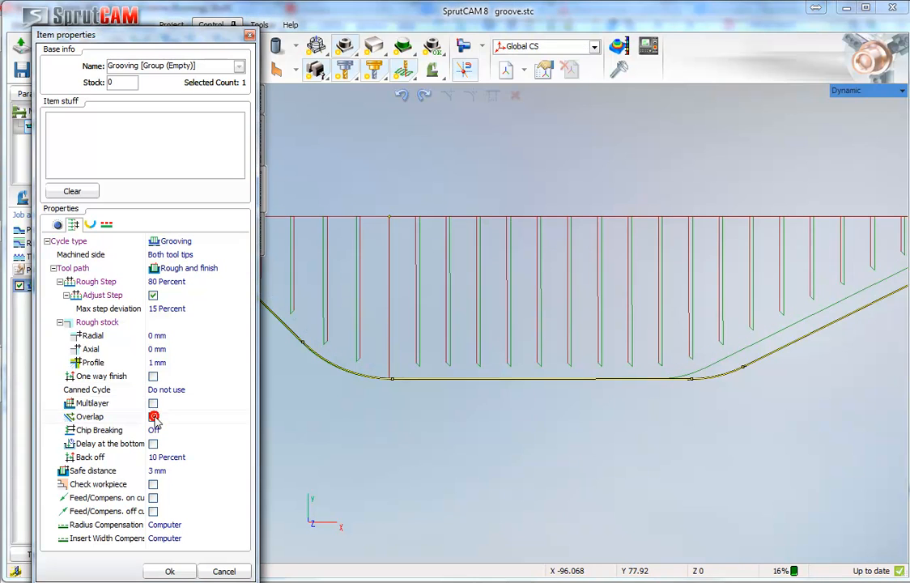
click(154, 417)
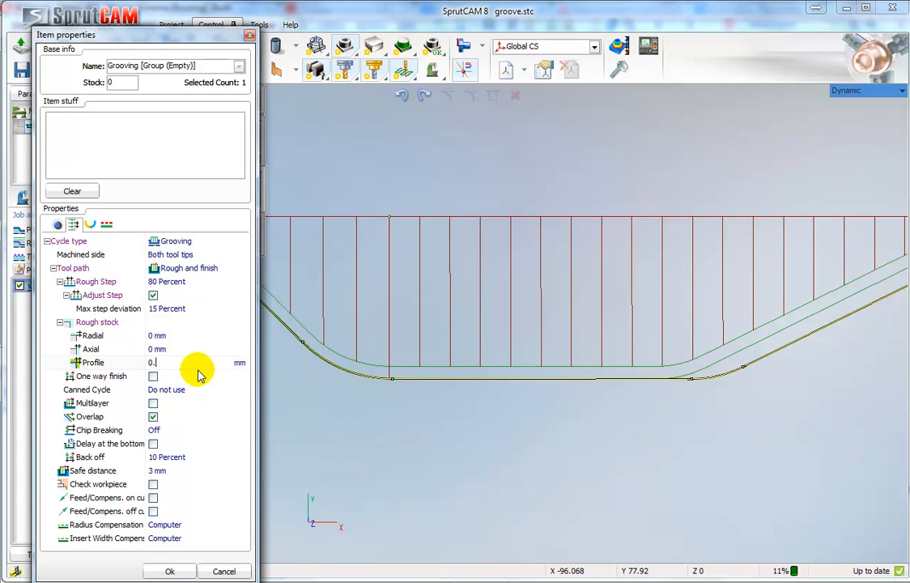
click(165, 408)
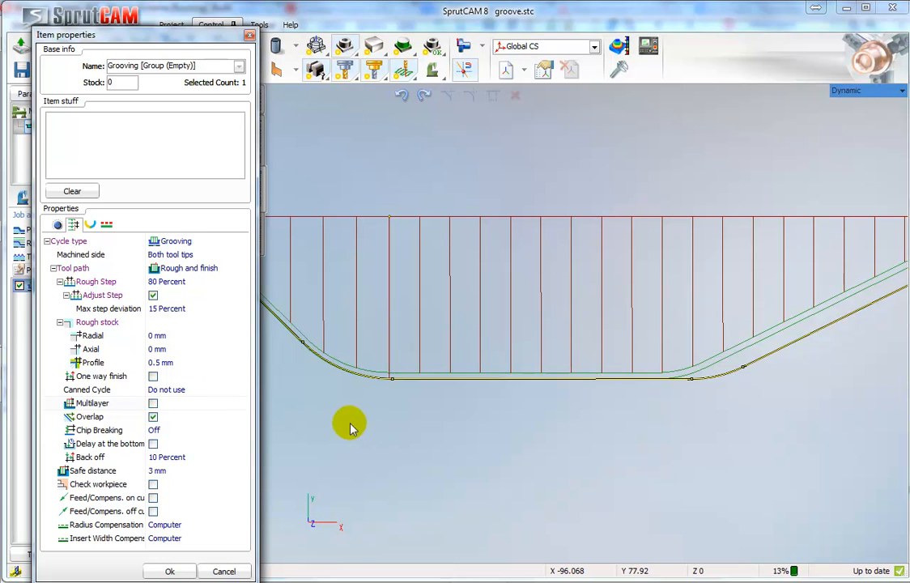
Enable Multilayer machining for the grooving cycle, apply the item properties, and recalculate the Lathe Contouring toolpath.
click(153, 404)
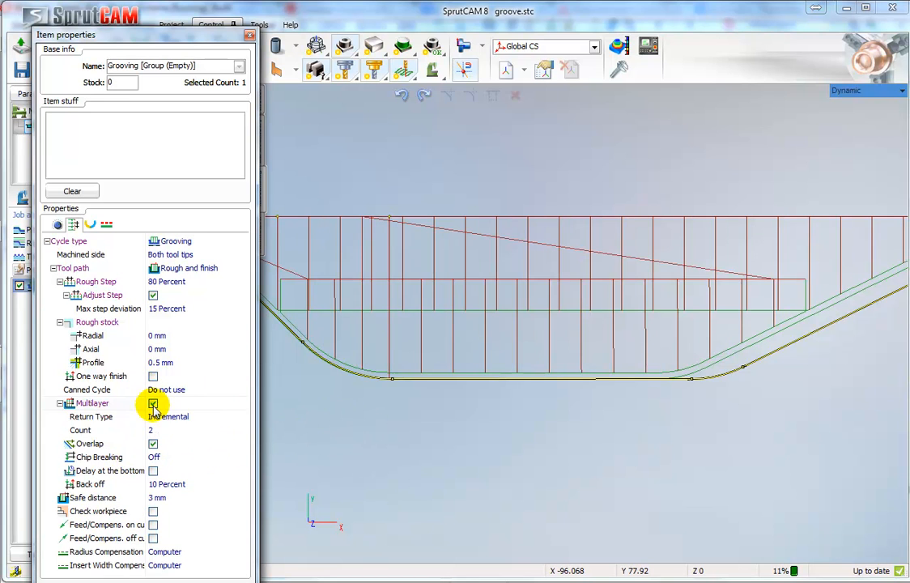
middle_drag(468, 400, 493, 421)
scroll(456, 421, down, 1)
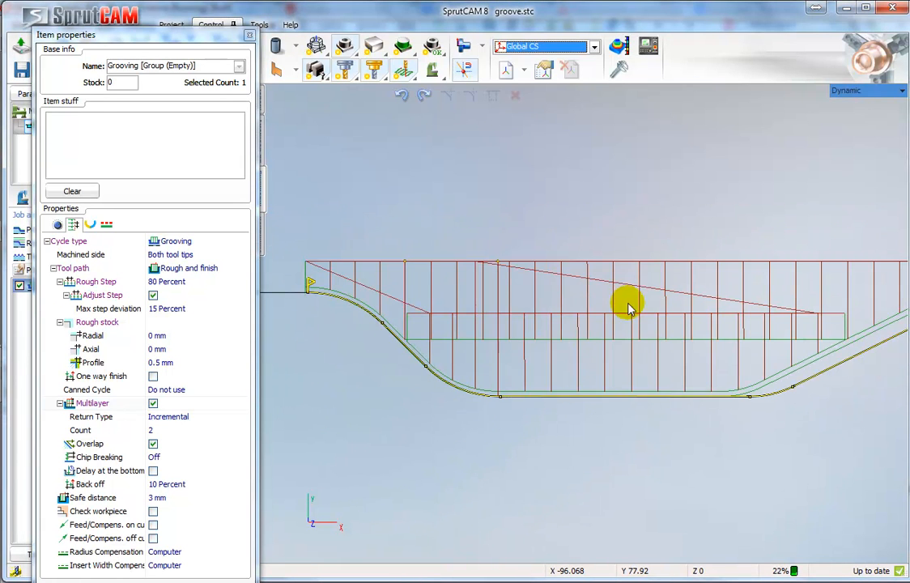
middle_drag(473, 358, 459, 367)
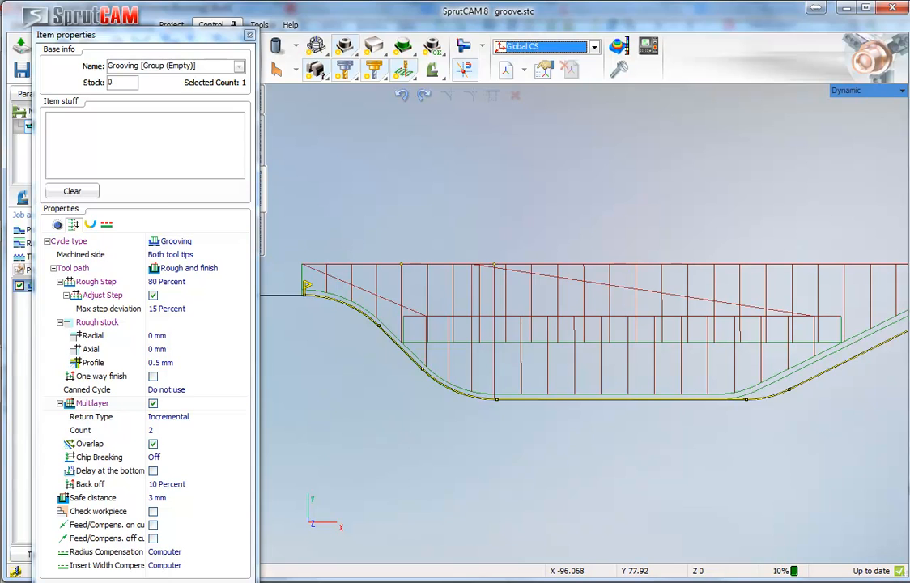
click(177, 582)
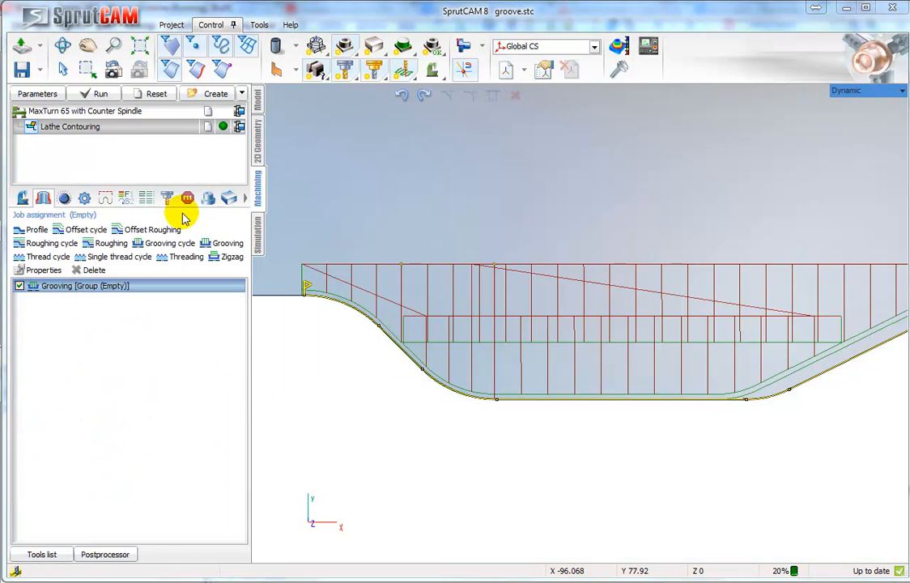
click(92, 93)
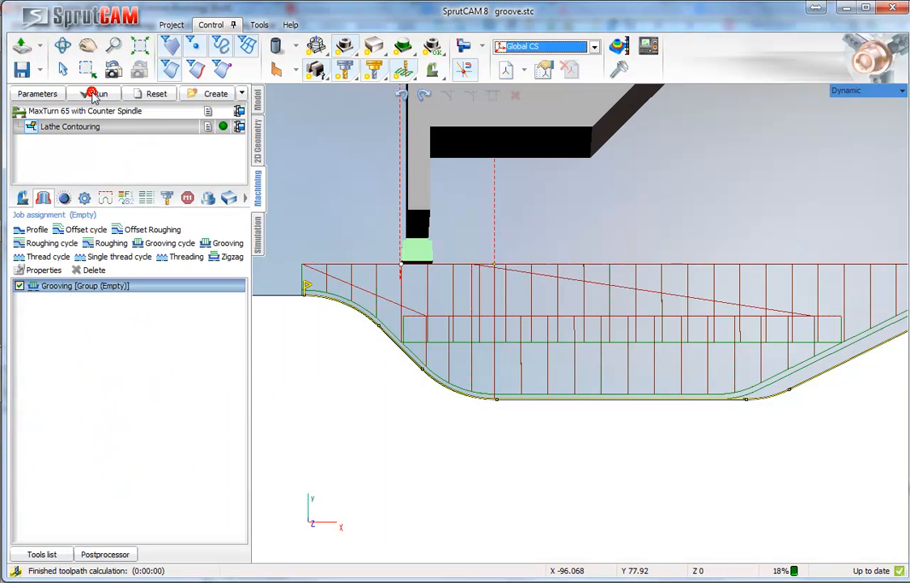
Start the machining simulation of the Lathe Contouring operation, slightly raise its playback speed, and halt it.
click(256, 229)
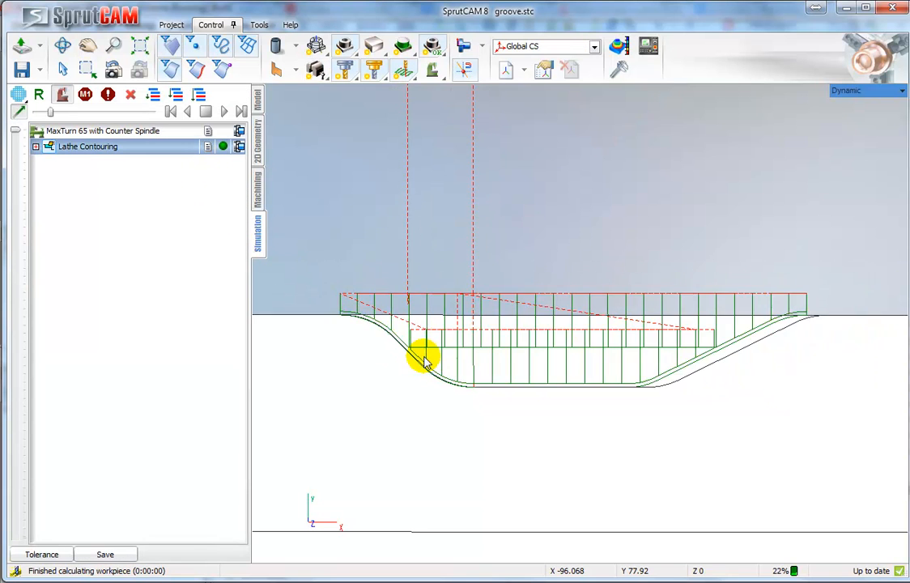
click(225, 111)
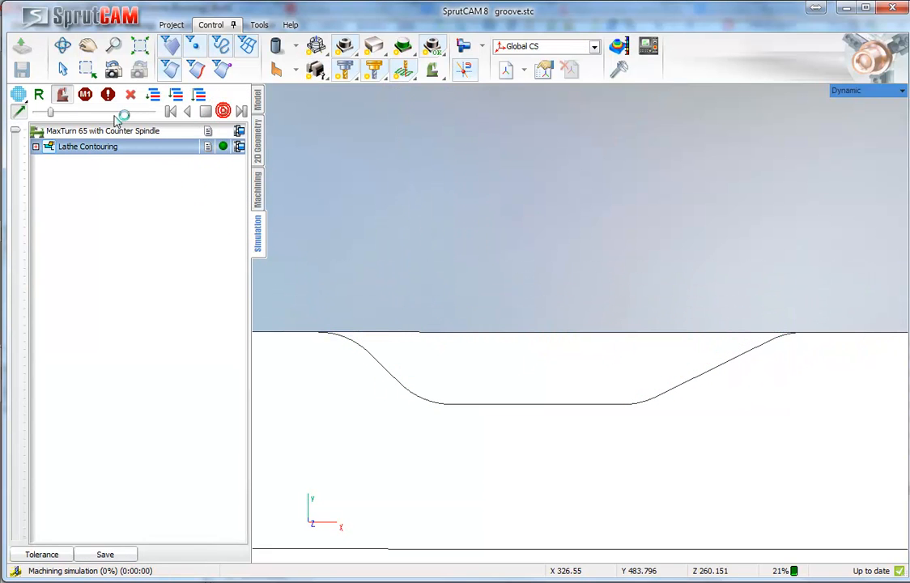
click(52, 111)
drag(58, 118, 199, 112)
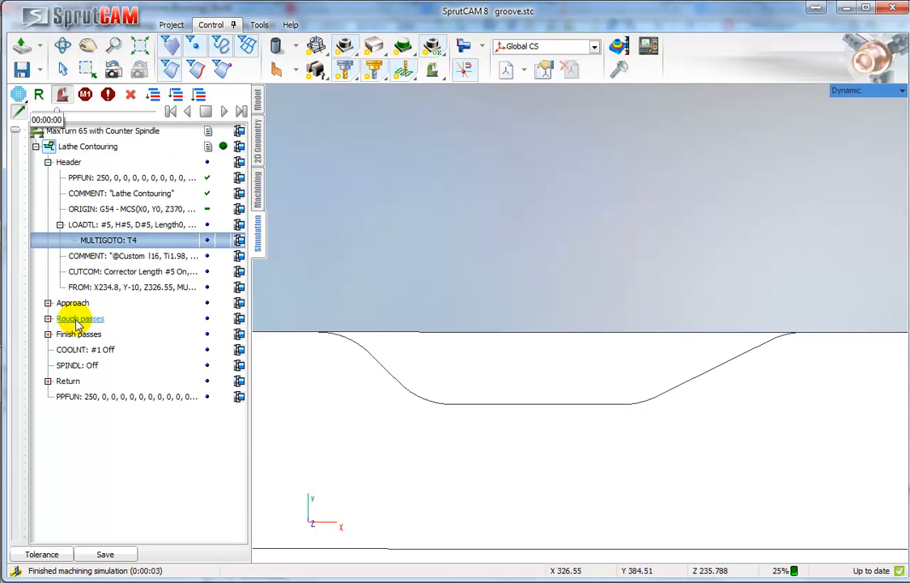
Simulate the Lathe Contouring operation from its Rough passes with the toolpath display hidden, and increase the playback speed.
click(71, 304)
click(81, 319)
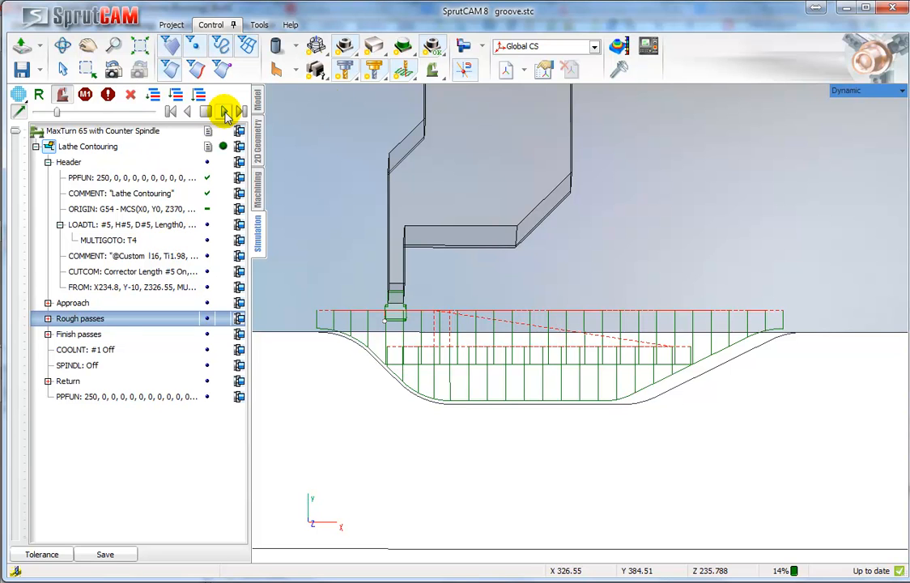
click(404, 69)
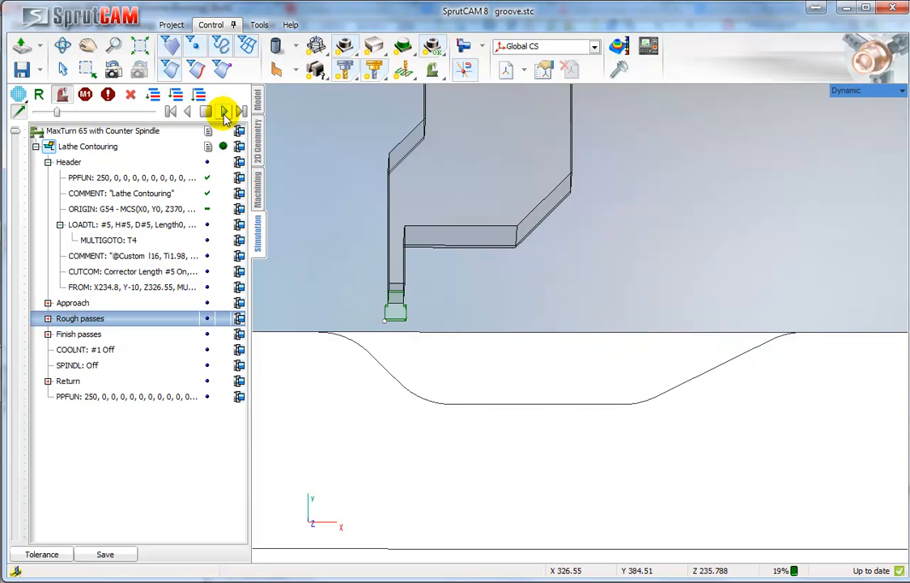
click(224, 112)
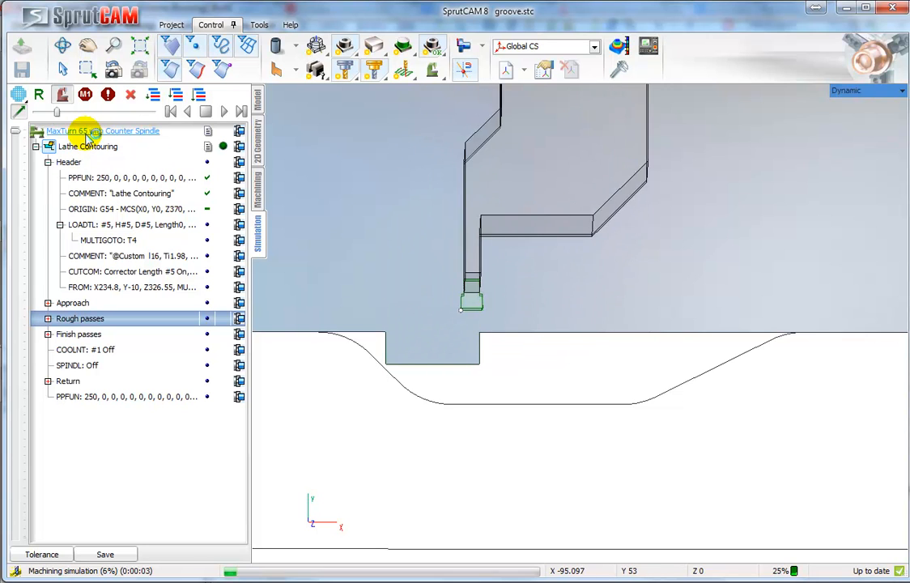
mouse_move(57, 113)
mouse_down()
mouse_move(92, 115)
mouse_move(68, 119)
mouse_up()
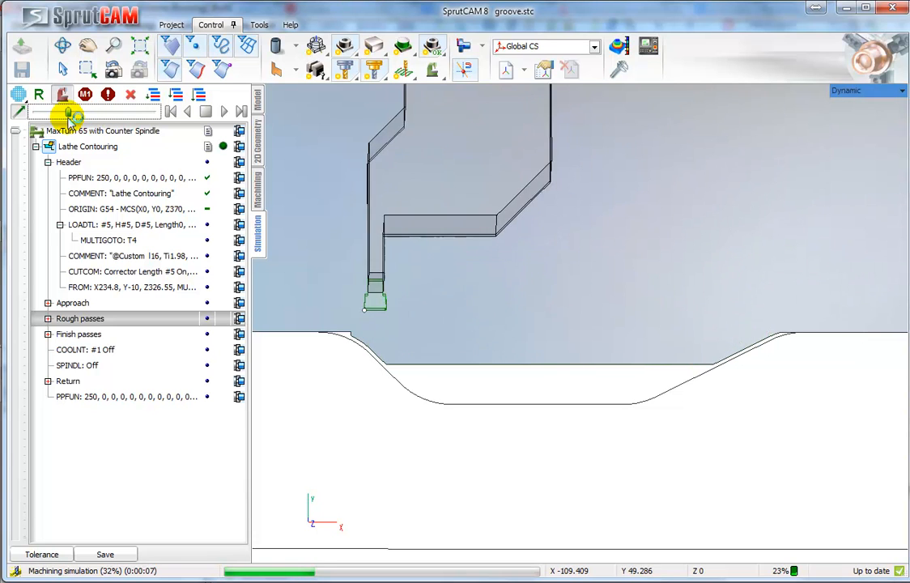